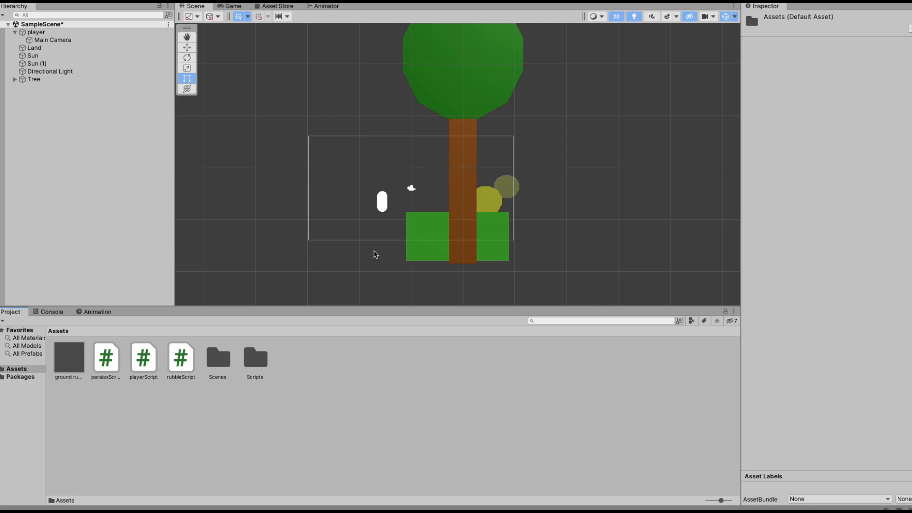
# Create a new C# script in the Assets folder, keeping its default name.
pyautogui.rightClick(355, 370)
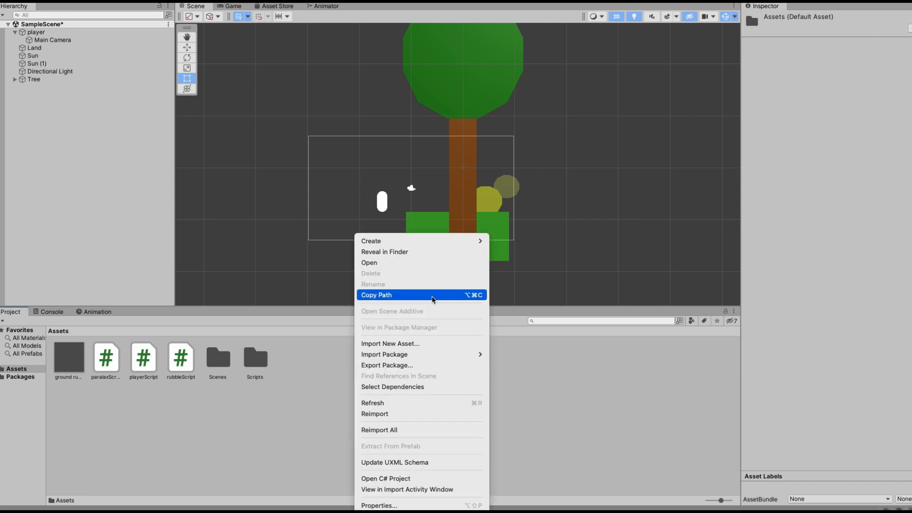
pyautogui.click(310, 431)
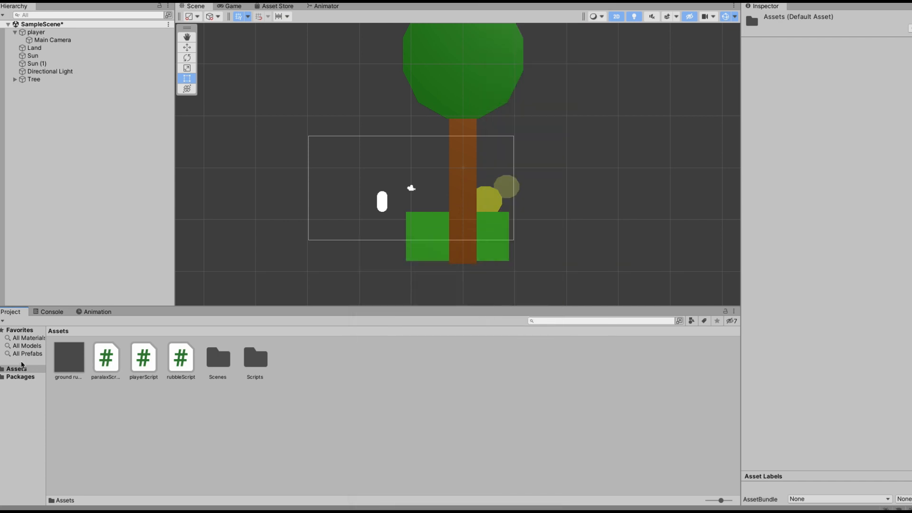
pyautogui.rightClick(391, 395)
pyautogui.moveTo(447, 242)
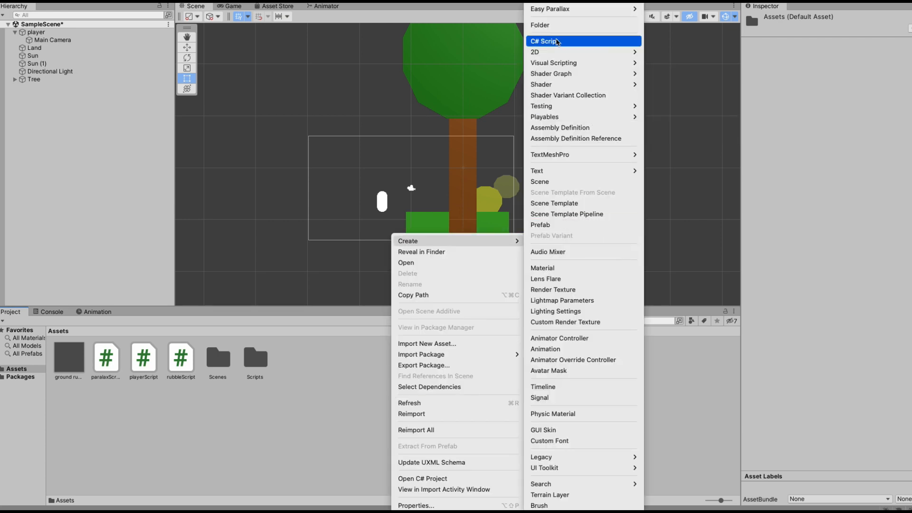
pyautogui.click(557, 42)
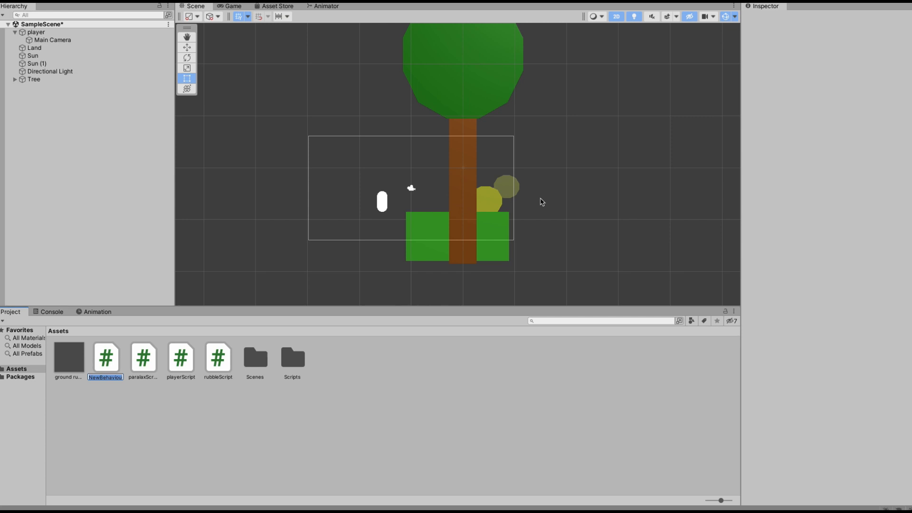
pyautogui.write('pa')
pyautogui.hotkey('ctrl', 'a')
pyautogui.press('BackSpace')
pyautogui.press('Return')
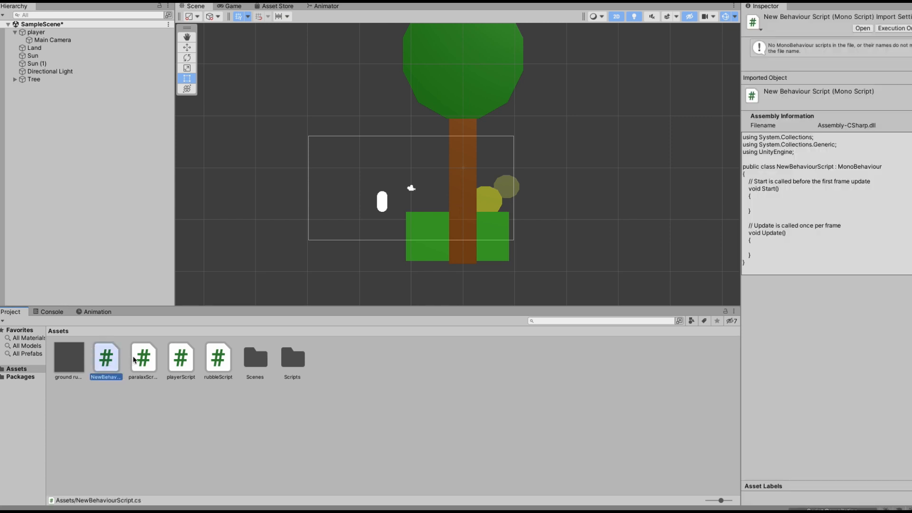
# Open paralaxScript in the code editor and examine its class declaration and fields.
pyautogui.click(145, 363)
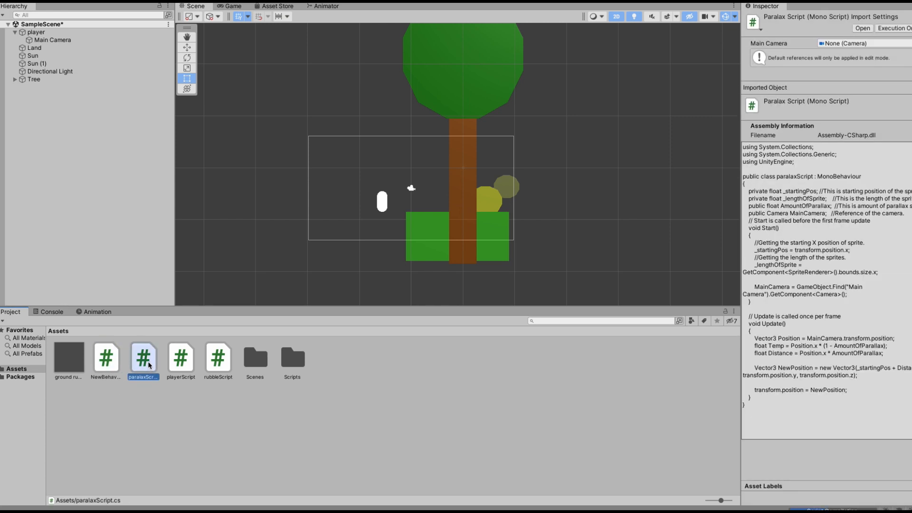
pyautogui.doubleClick(148, 365)
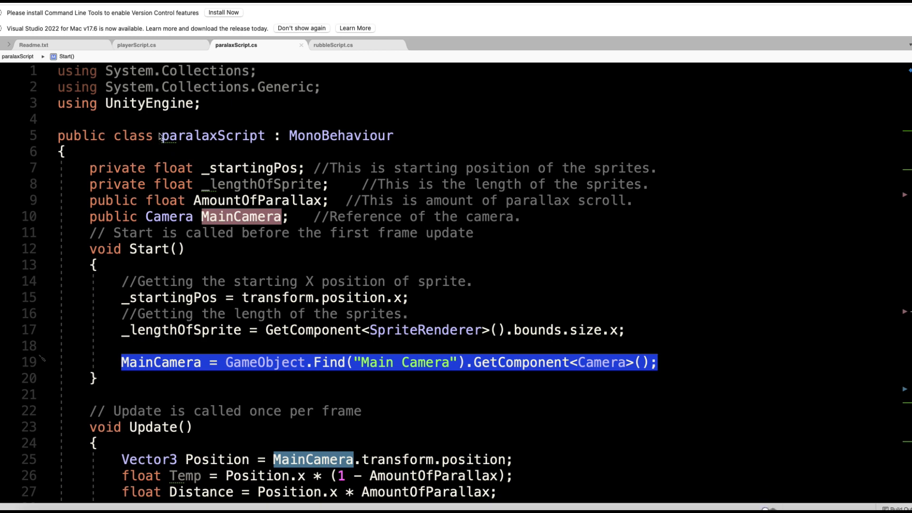
pyautogui.click(160, 136)
pyautogui.moveTo(161, 137); pyautogui.dragTo(265, 137)
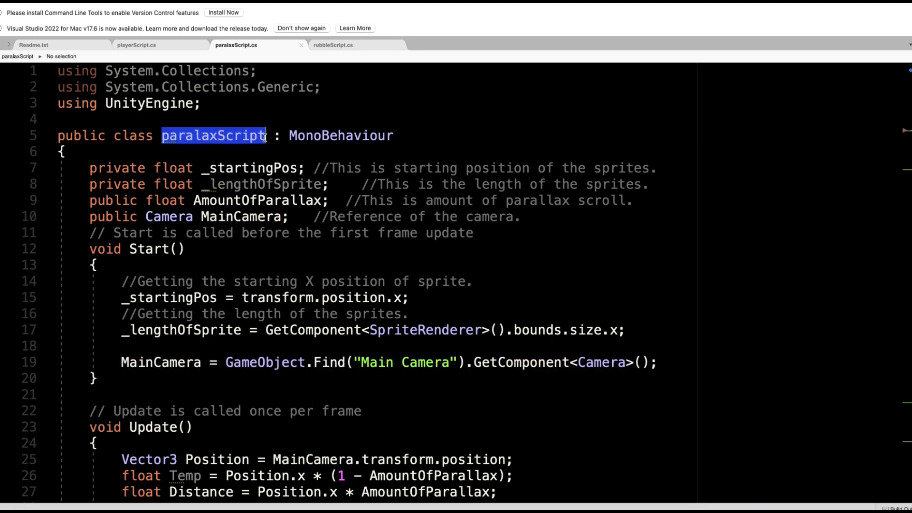
pyautogui.click(88, 168)
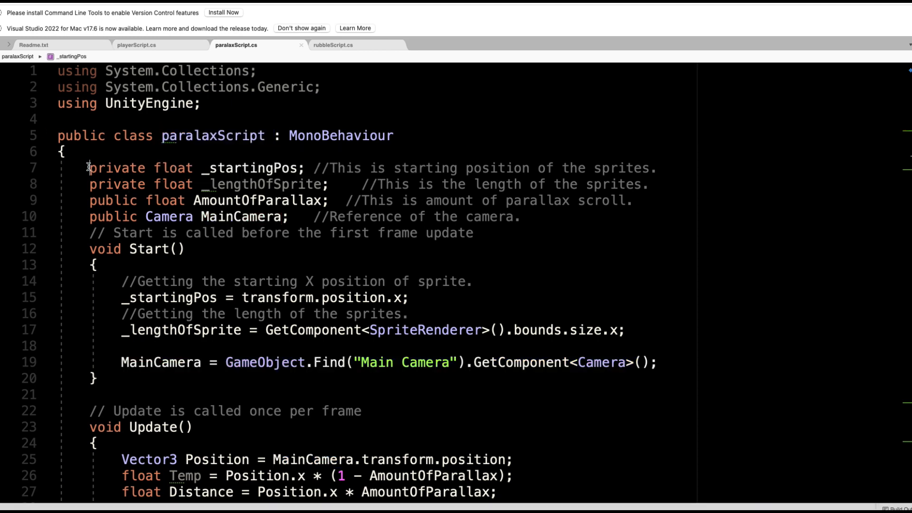
# Switch to the browser, open the "copy this parallax script" announcement and select its script text.
pyautogui.press('super+Tab')
pyautogui.press('super+Tab')
pyautogui.press('super+Tab')
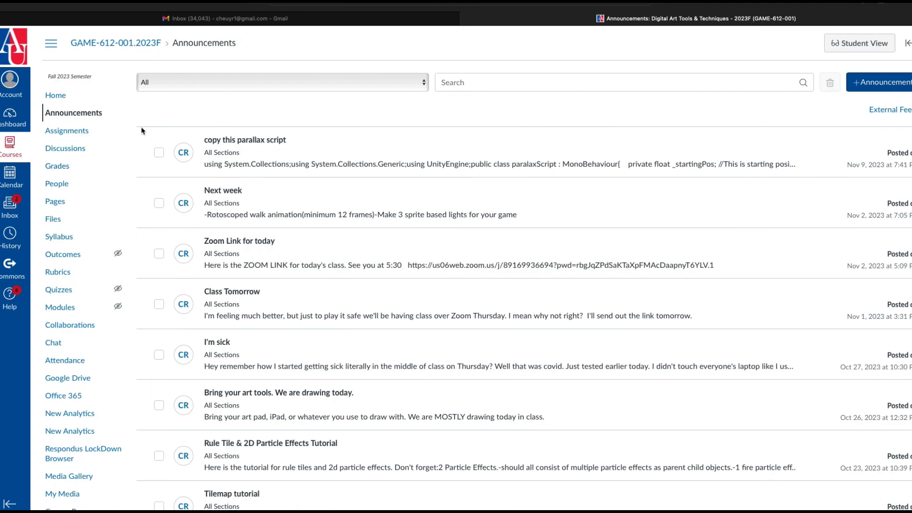
pyautogui.click(254, 142)
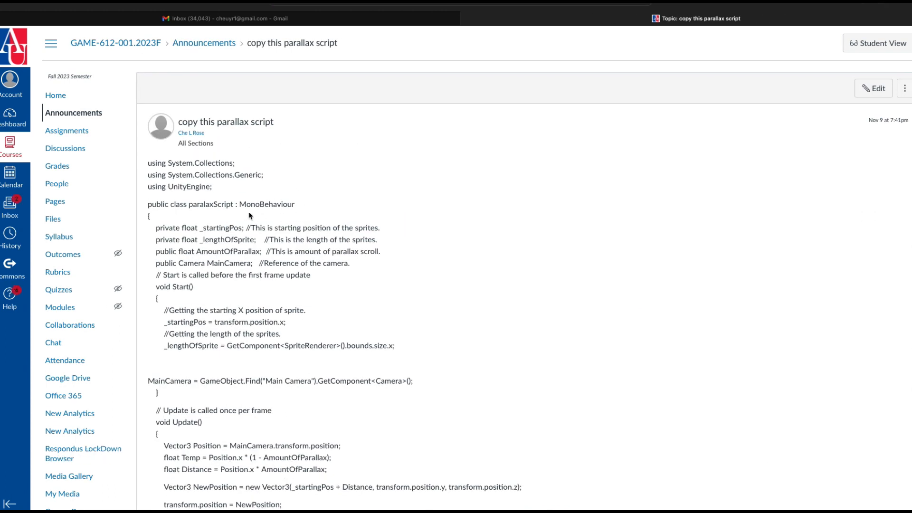
pyautogui.moveTo(148, 163); pyautogui.dragTo(352, 389)
# Reopen paralaxScript in the code editor and switch back to the Unity editor.
pyautogui.hotkey('ctrl', 'Right')
pyautogui.hotkey('ctrl', 'Right')
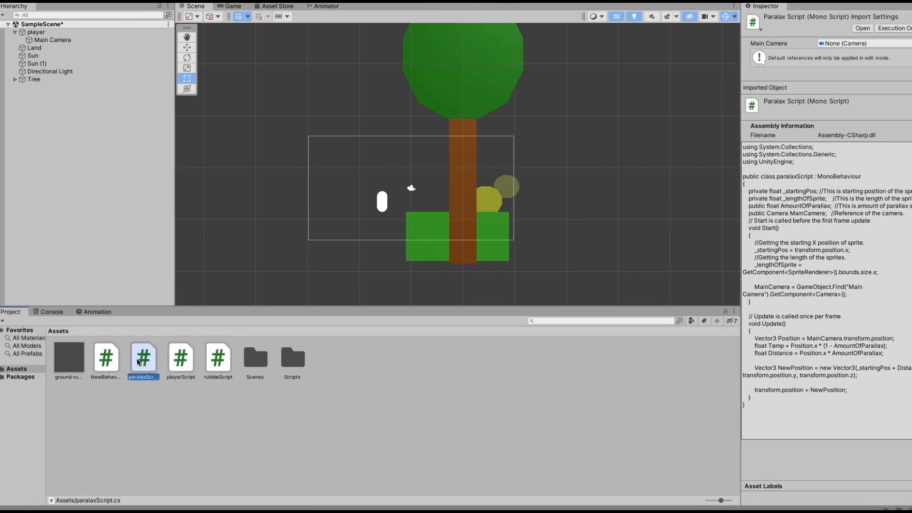
pyautogui.doubleClick(138, 362)
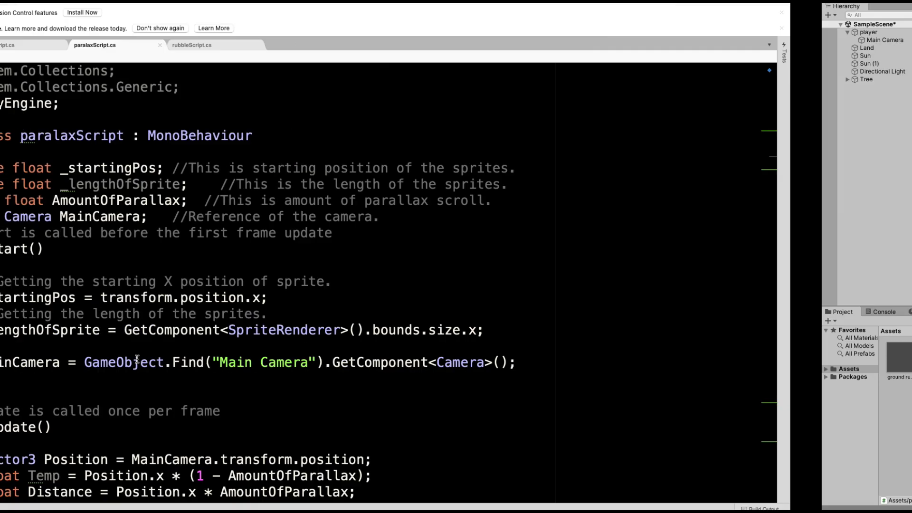
pyautogui.hotkey('ctrl', 'Left')
pyautogui.hotkey('ctrl', 'Right')
pyautogui.hotkey('ctrl', 'Right')
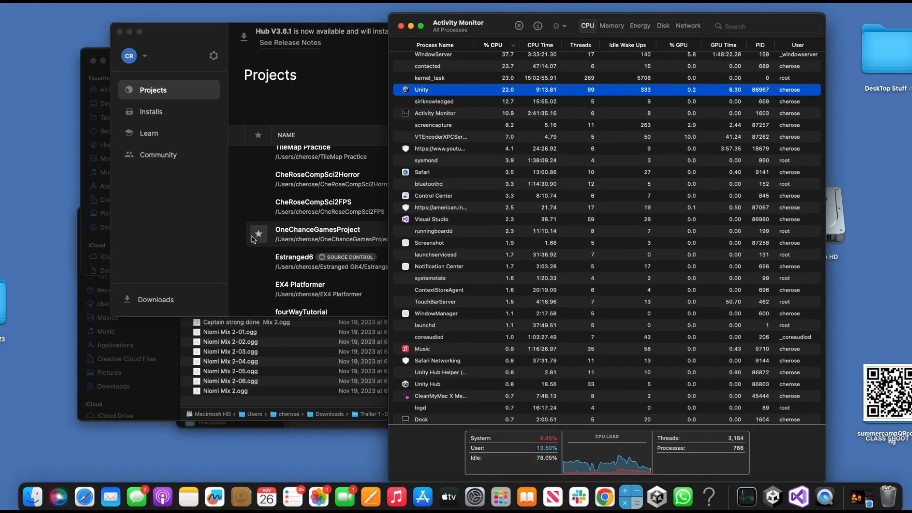
pyautogui.hotkey('ctrl', 'Right')
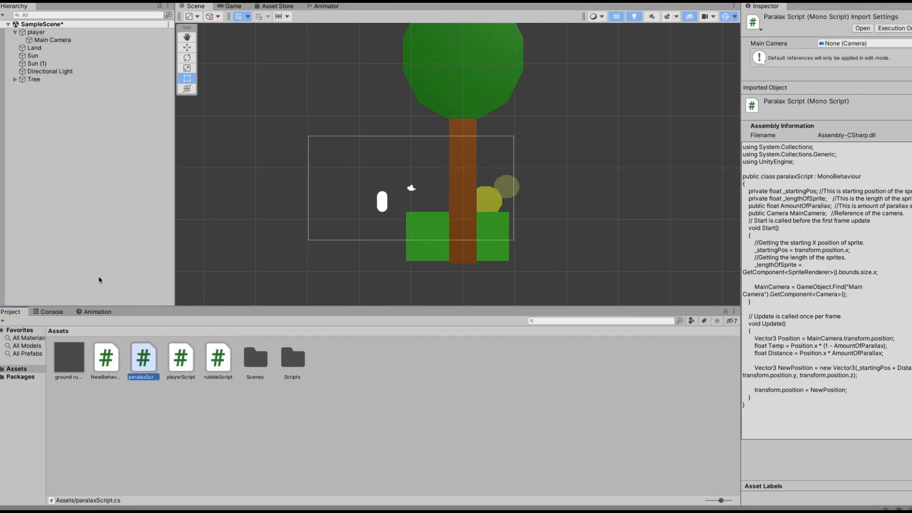
# Delete the NewBehaviourScript asset from the Assets folder.
pyautogui.click(118, 434)
pyautogui.click(107, 373)
pyautogui.rightClick(106, 360)
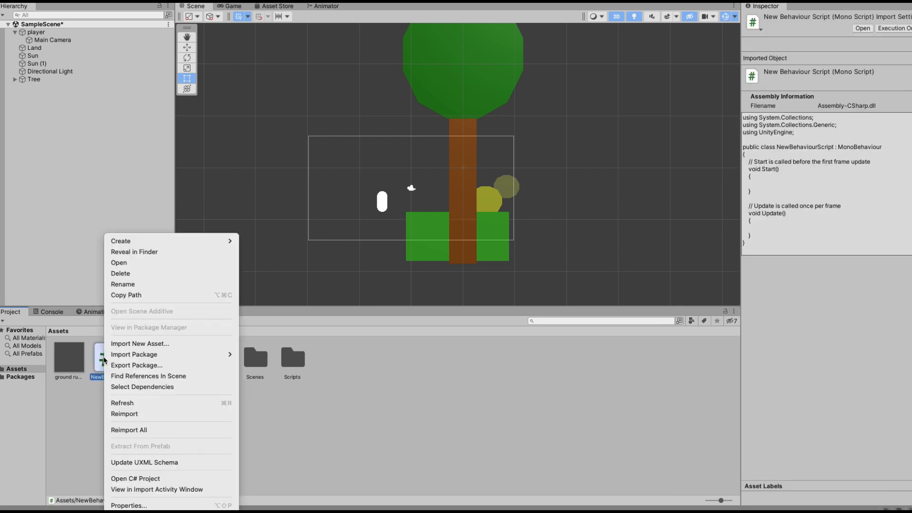
pyautogui.click(120, 273)
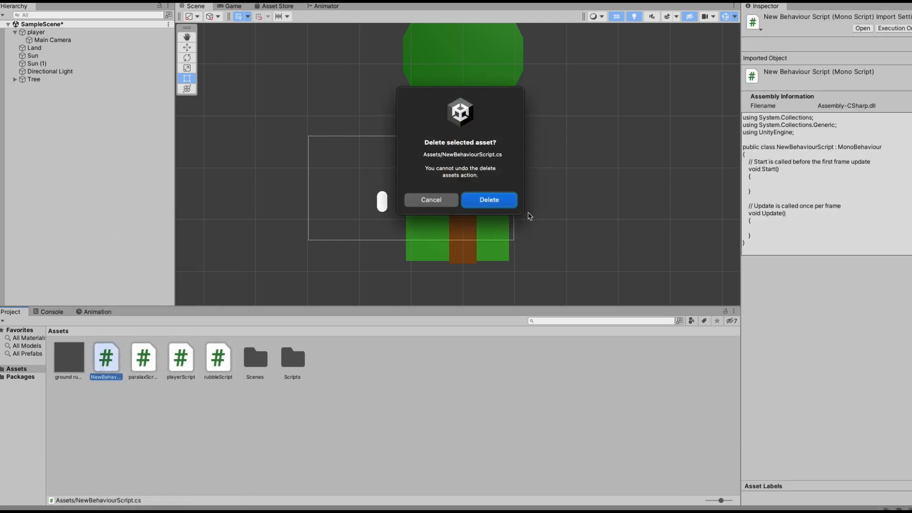
pyautogui.click(489, 200)
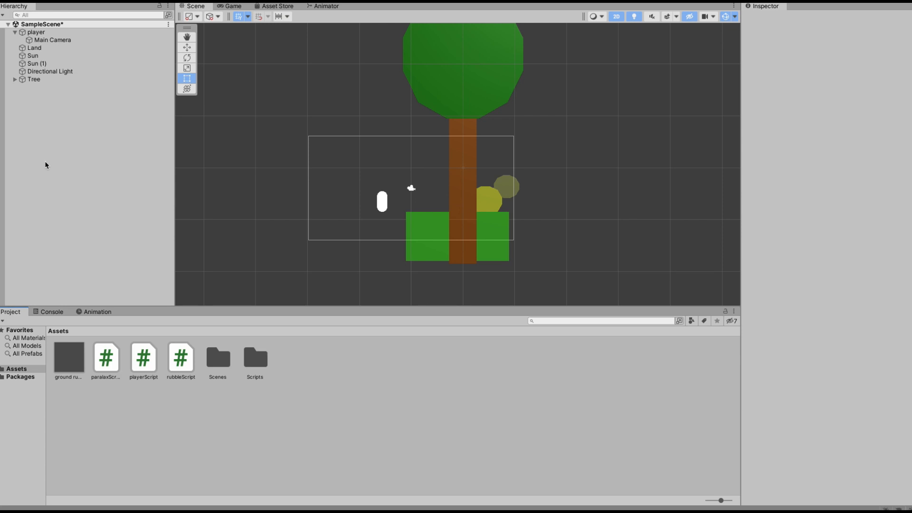
pyautogui.doubleClick(104, 358)
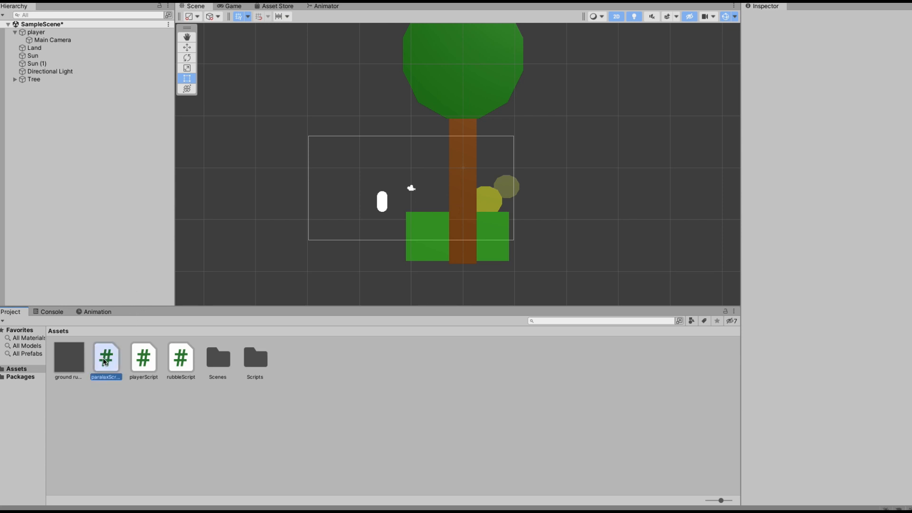
pyautogui.hotkey('ctrl', 'Right')
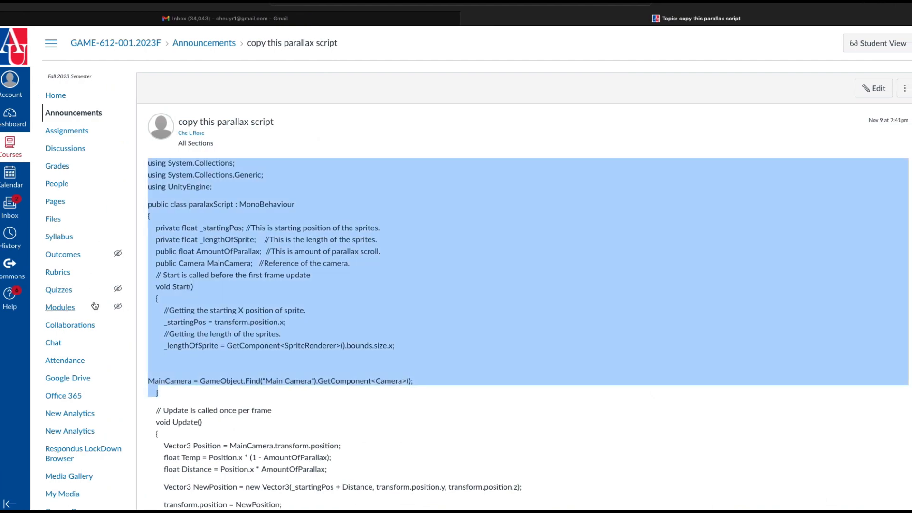
pyautogui.hotkey('ctrl', 'Right')
pyautogui.hotkey('ctrl', 'Right')
pyautogui.moveTo(110, 354); pyautogui.dragTo(320, 369)
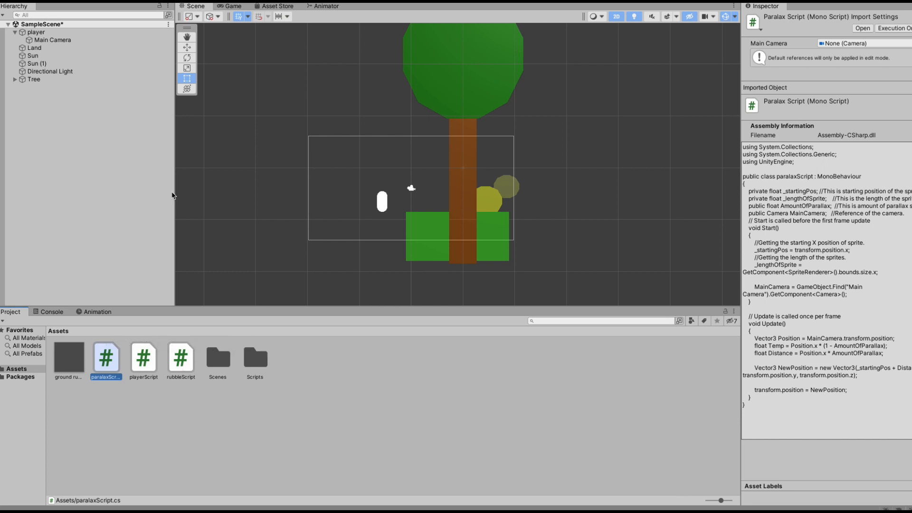
# Assign Main Camera to the Paralax Script's Main Camera field on Sun (1).
pyautogui.click(33, 56)
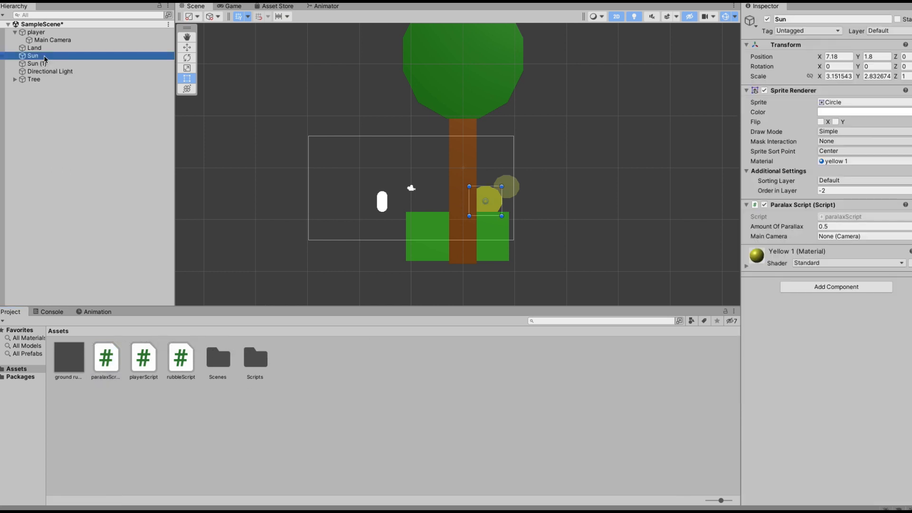
pyautogui.click(43, 63)
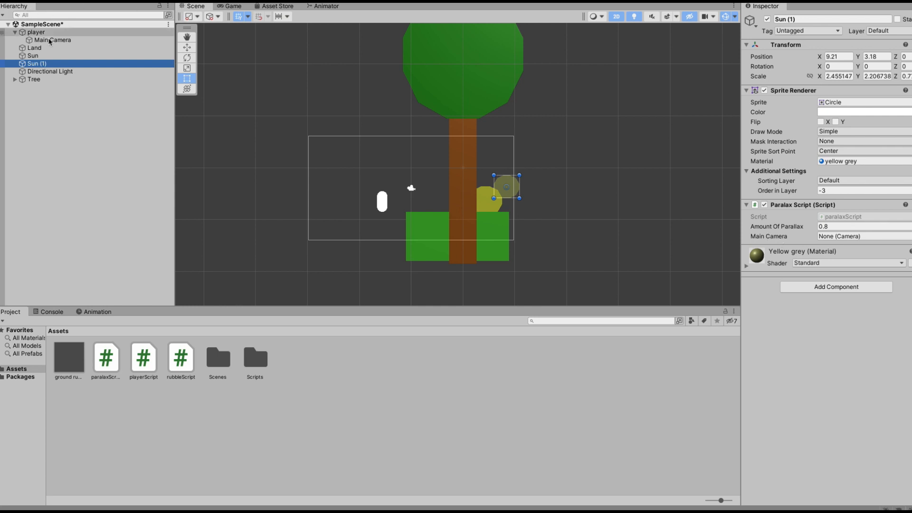
pyautogui.moveTo(56, 42); pyautogui.dragTo(865, 240)
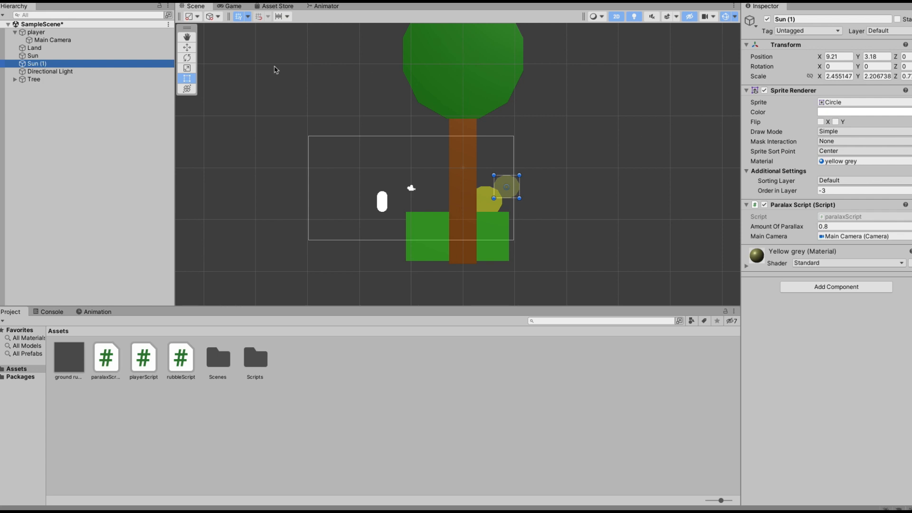
# Deactivate the Tree object in the scene.
pyautogui.click(96, 57)
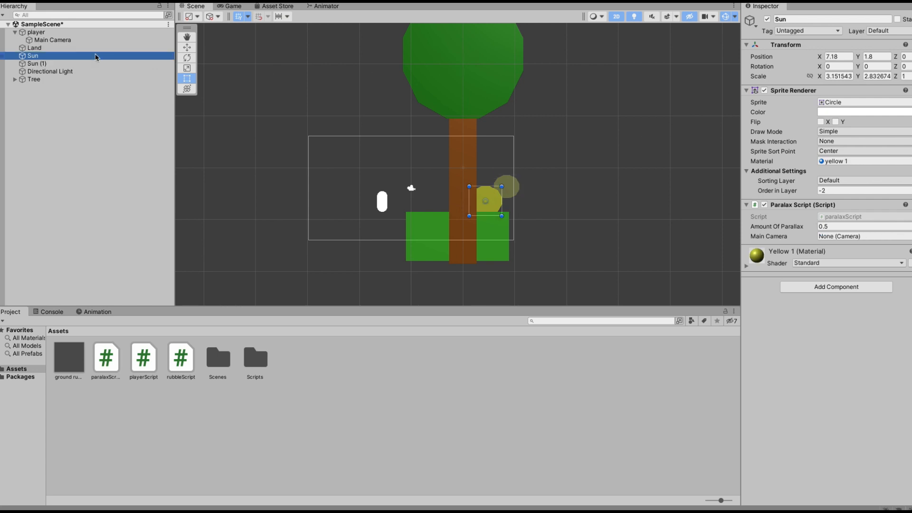
pyautogui.click(100, 48)
pyautogui.click(98, 56)
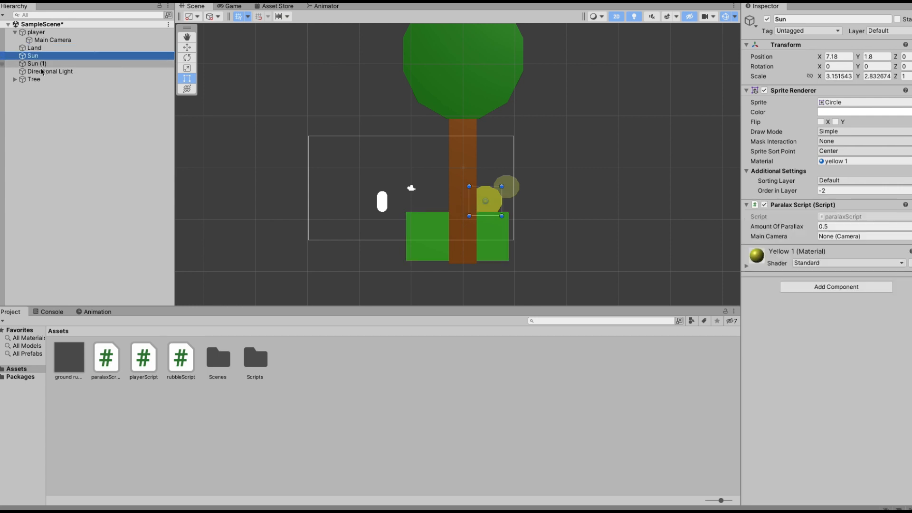
pyautogui.click(36, 79)
pyautogui.click(766, 19)
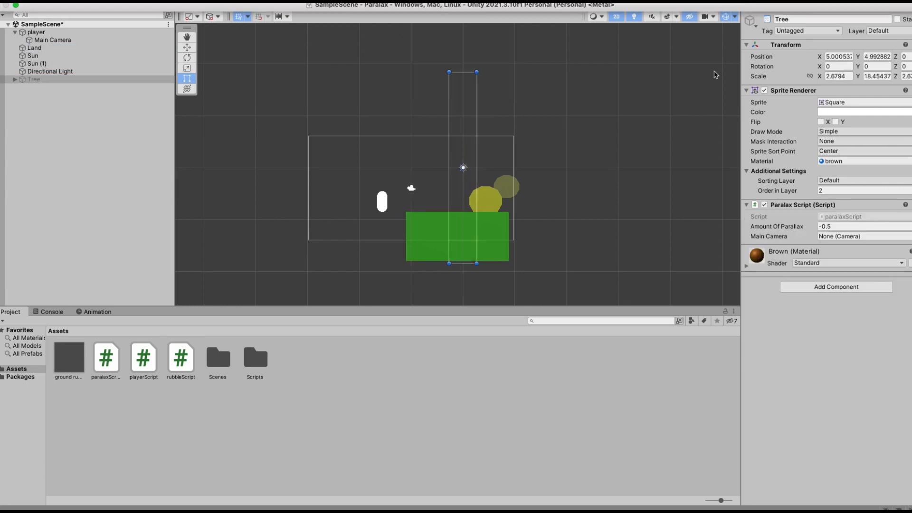
# Stretch the Land sprite horizontally with the Scale tool to a scale X of about 38.
pyautogui.moveTo(566, 305); pyautogui.dragTo(565, 378)
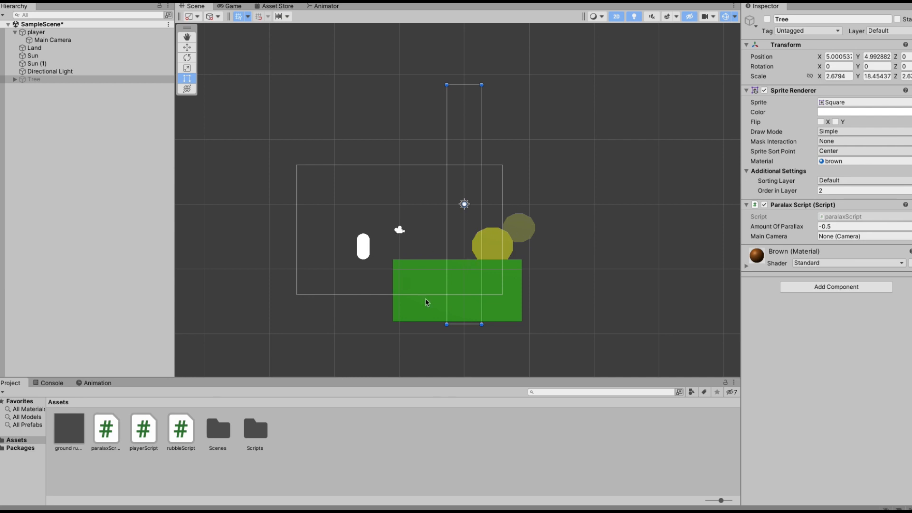
pyautogui.click(53, 48)
pyautogui.press('r')
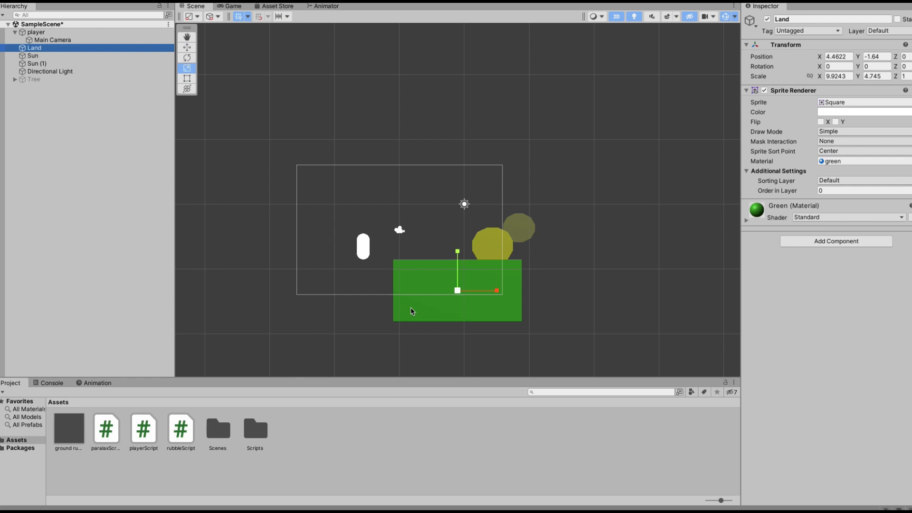
pyautogui.moveTo(497, 293); pyautogui.dragTo(609, 294)
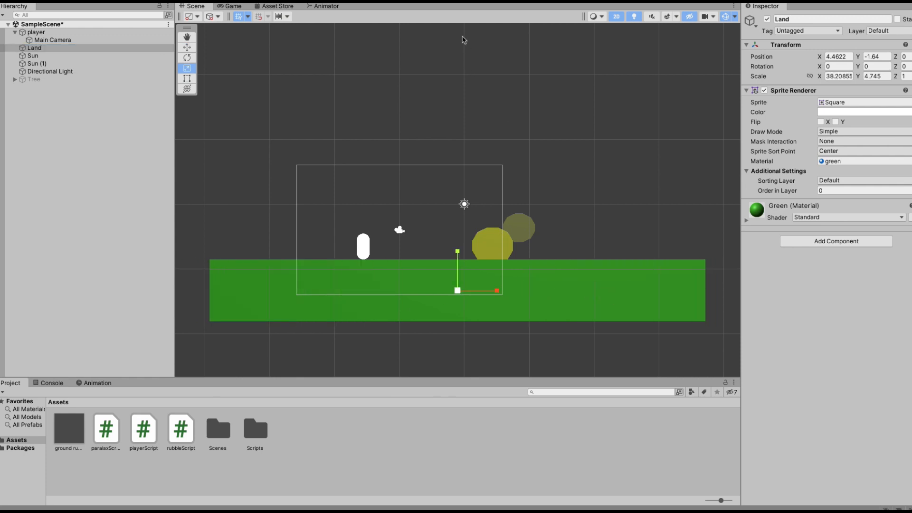
# Select both Sun and Sun (1) and set their Amount Of Parallax to 1.
pyautogui.click(54, 56)
pyautogui.click(53, 62)
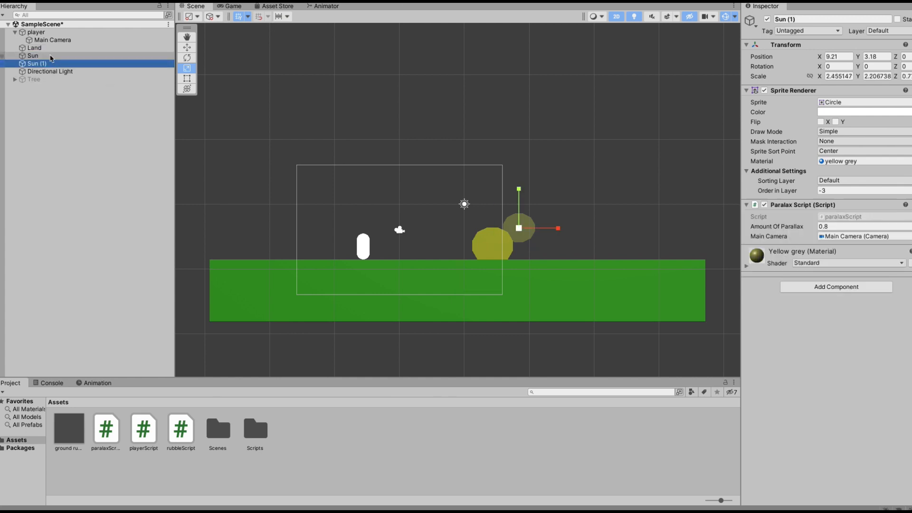
pyautogui.keyDown('ctrl'); pyautogui.click(52, 57); pyautogui.keyUp('ctrl')
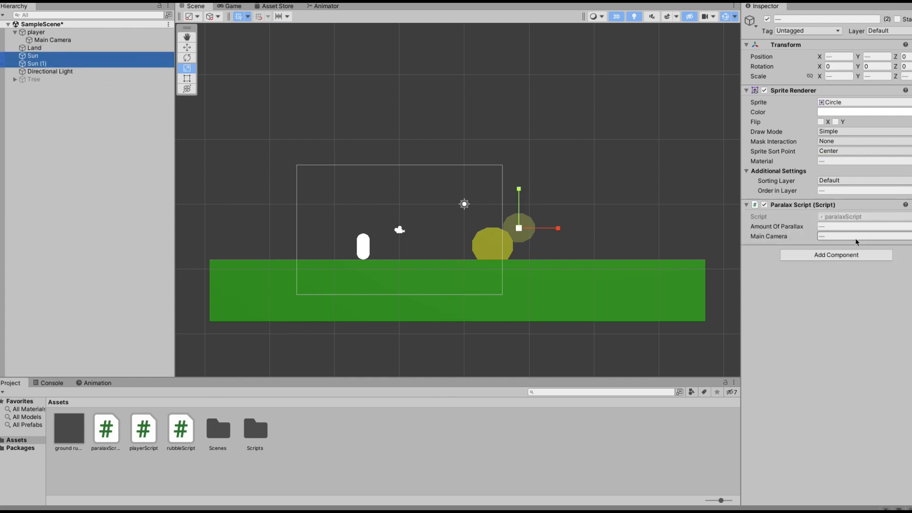
pyautogui.click(843, 225)
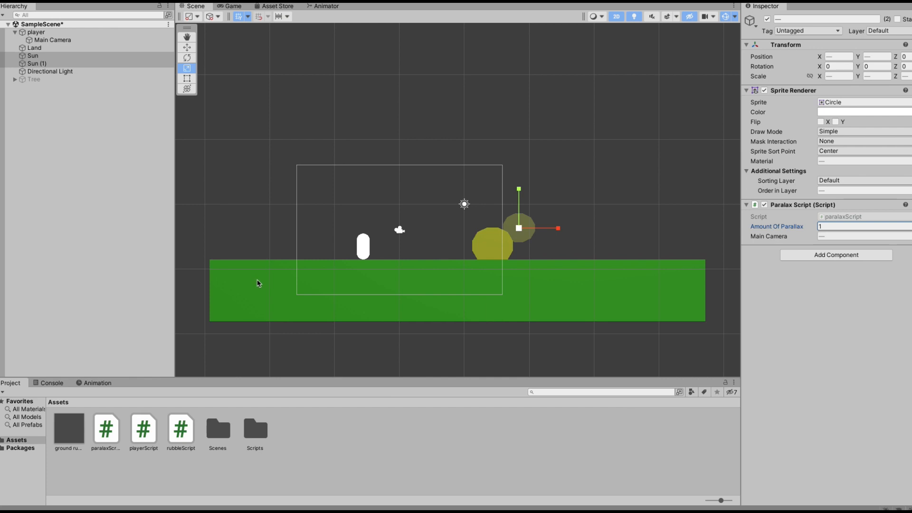
pyautogui.click(533, 294)
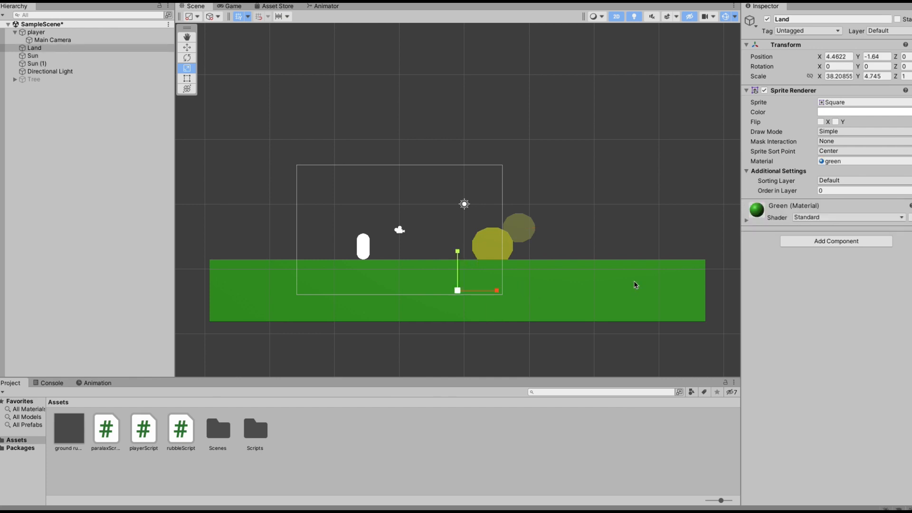
# Narrow the Land sprite to a scale X of about 23.9 and enter Play mode.
pyautogui.moveTo(497, 290); pyautogui.dragTo(477, 293)
pyautogui.click(453, 4)
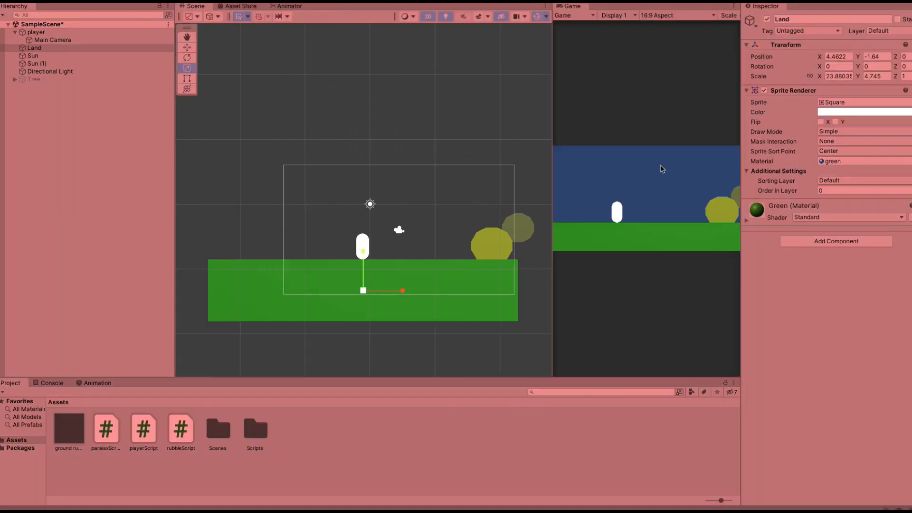
# Move the player back and forth in Play mode to test the parallax, then exit Play mode.
pyautogui.press('d')
pyautogui.press('a')
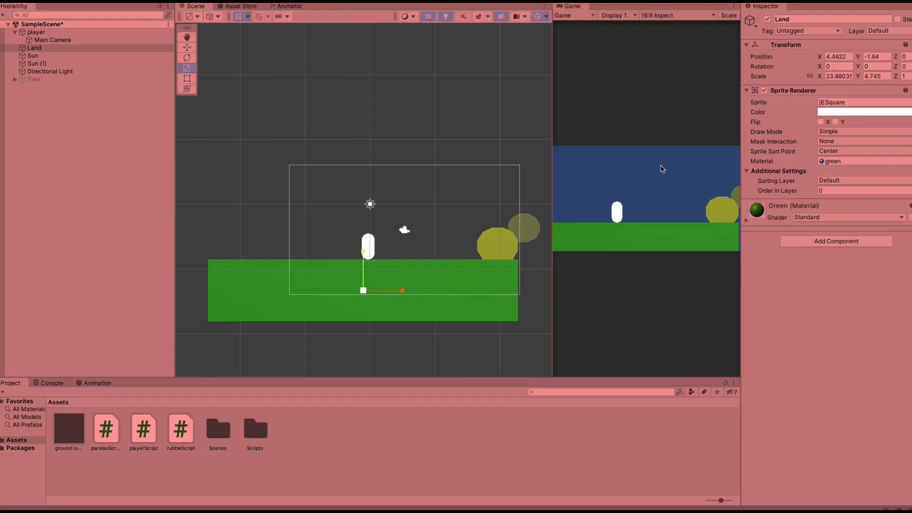
pyautogui.press('d')
pyautogui.press('a')
pyautogui.press('a')
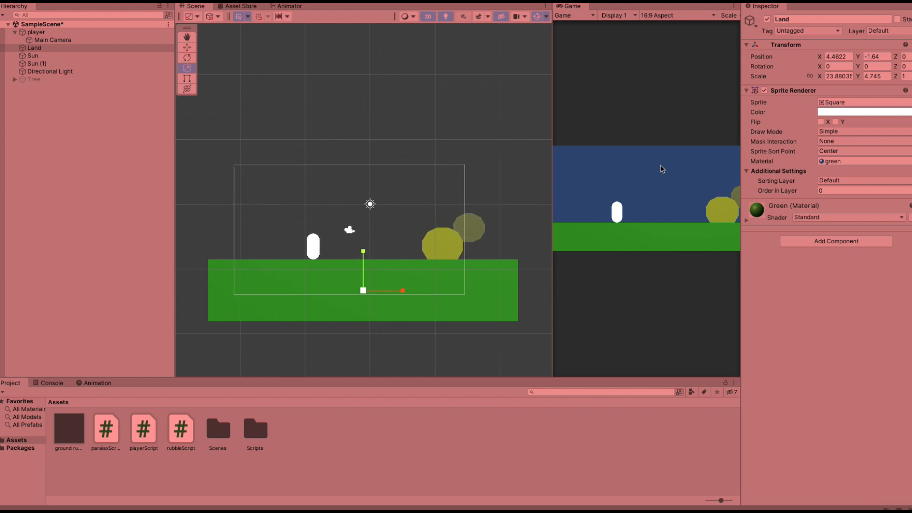
pyautogui.press('d')
pyautogui.press('a')
pyautogui.press('d')
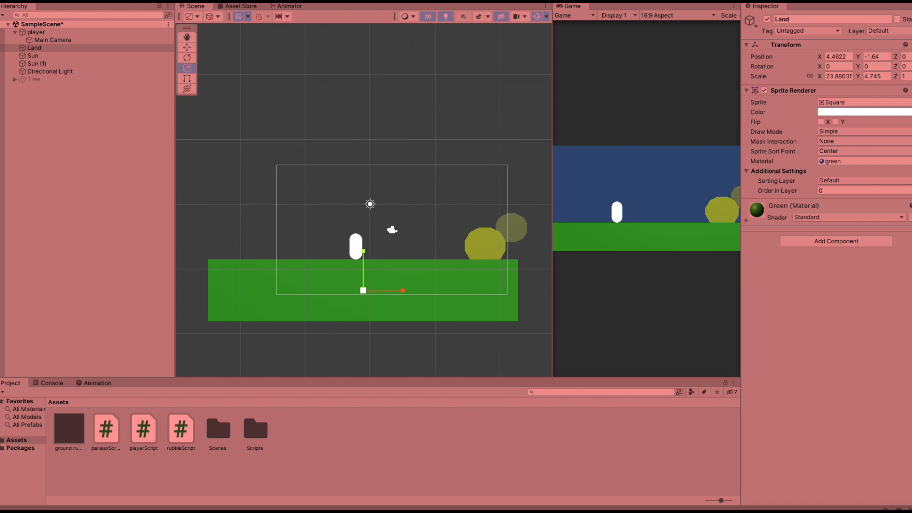
pyautogui.hotkey('ctrl', 'p')
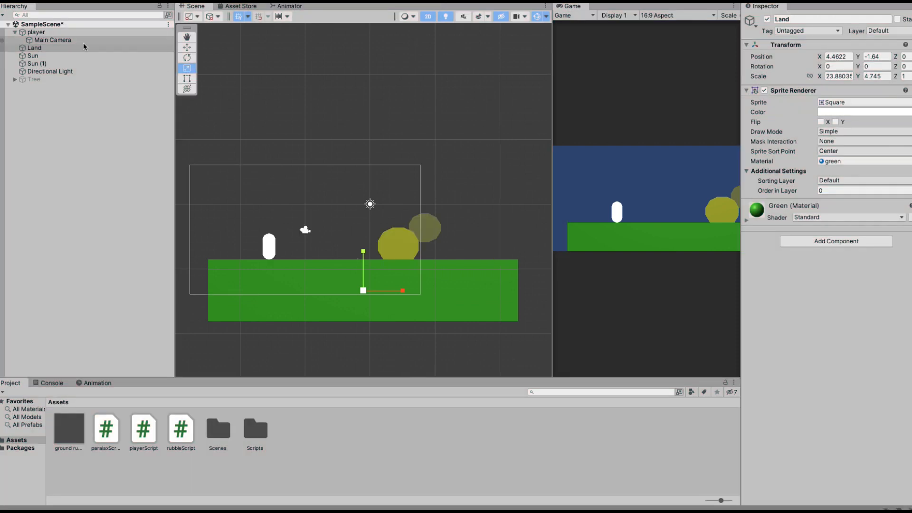
# Set the Amount Of Parallax of Sun (1) to 0.5 and enter Play mode.
pyautogui.click(84, 56)
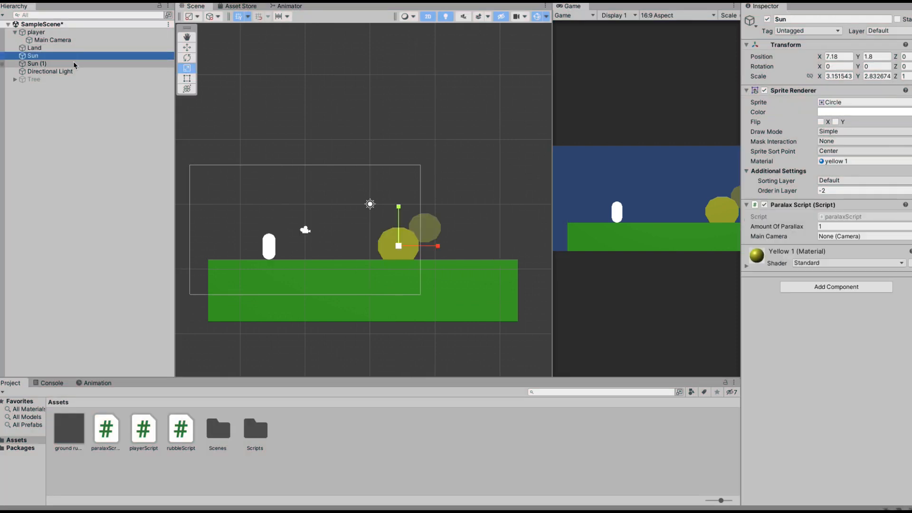
pyautogui.click(75, 64)
pyautogui.scroll(-3, 412, 239)
pyautogui.scroll(5, 412, 239)
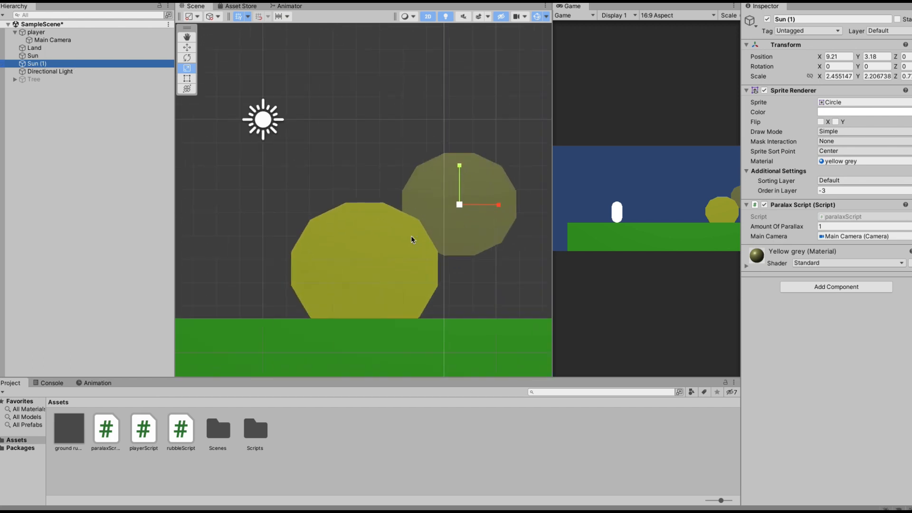
pyautogui.scroll(-3, 413, 239)
pyautogui.scroll(-1, 412, 239)
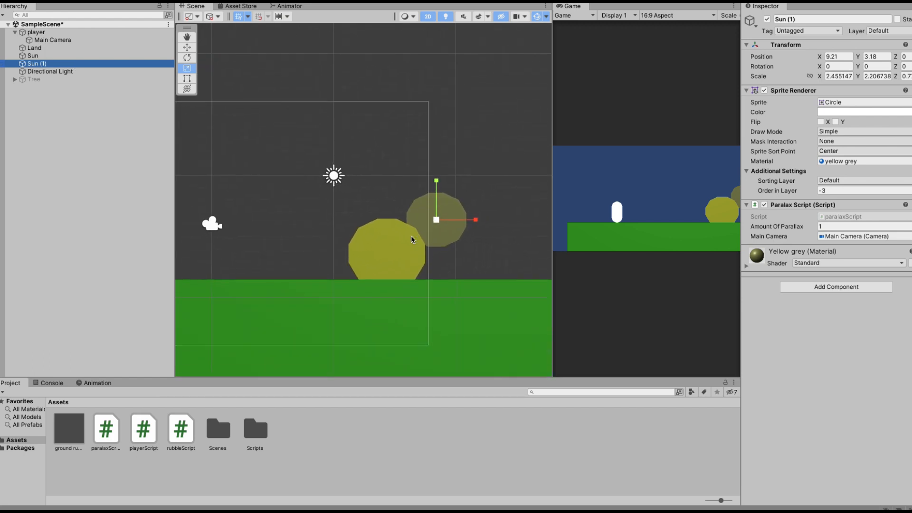
pyautogui.click(832, 228)
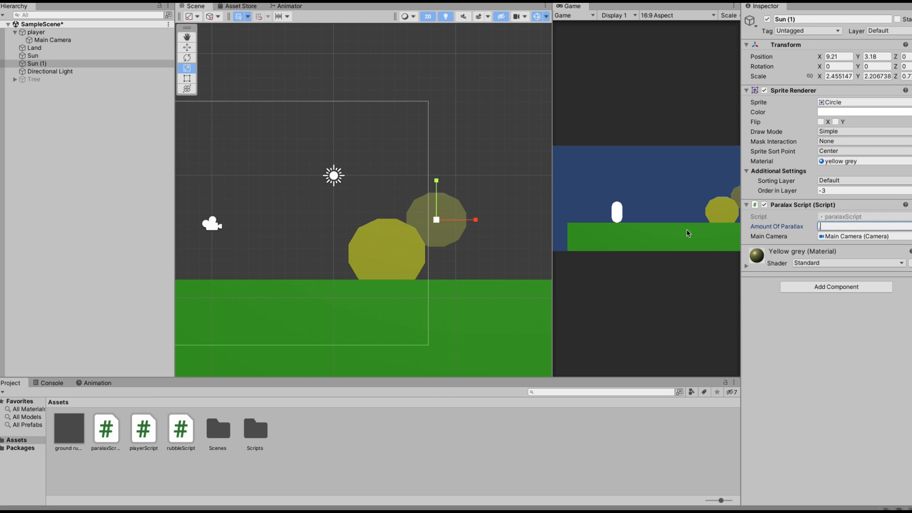
pyautogui.click(447, 1)
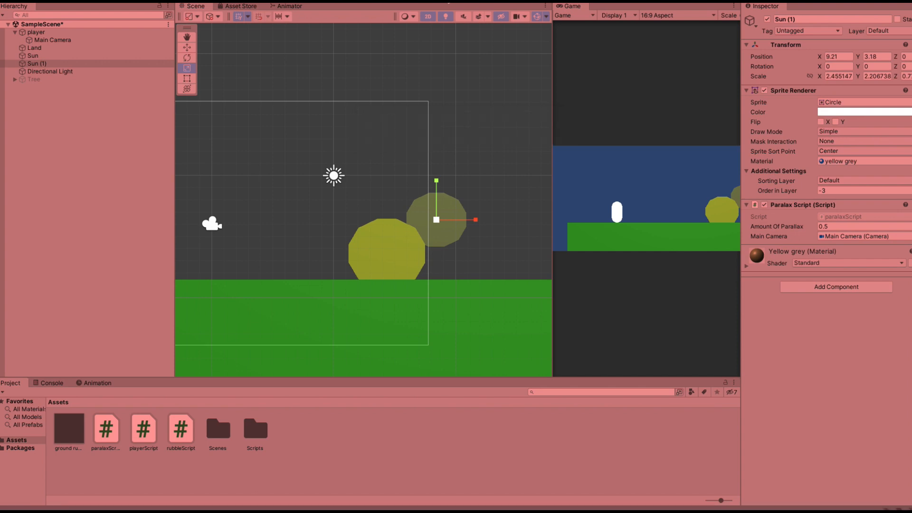
# Move the player right and left in Play mode to test the Sun (1) parallax, then exit Play mode.
pyautogui.press('d')
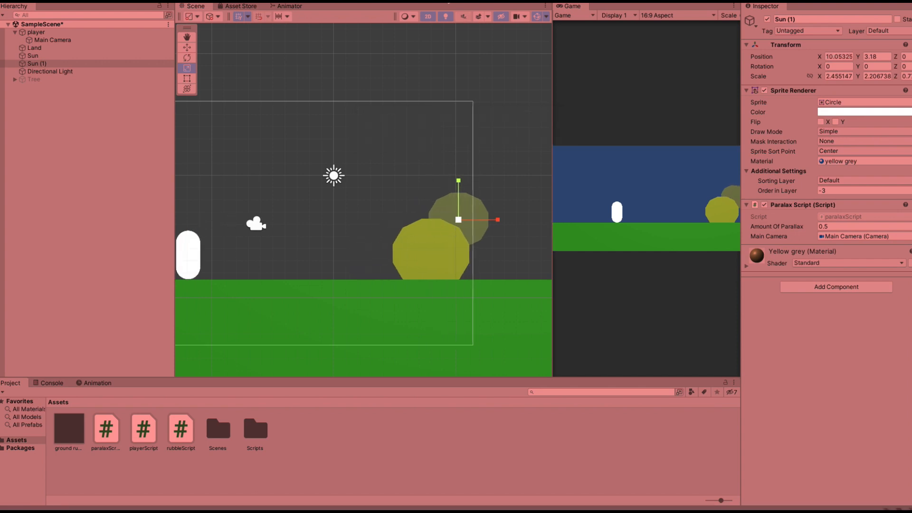
pyautogui.press('d')
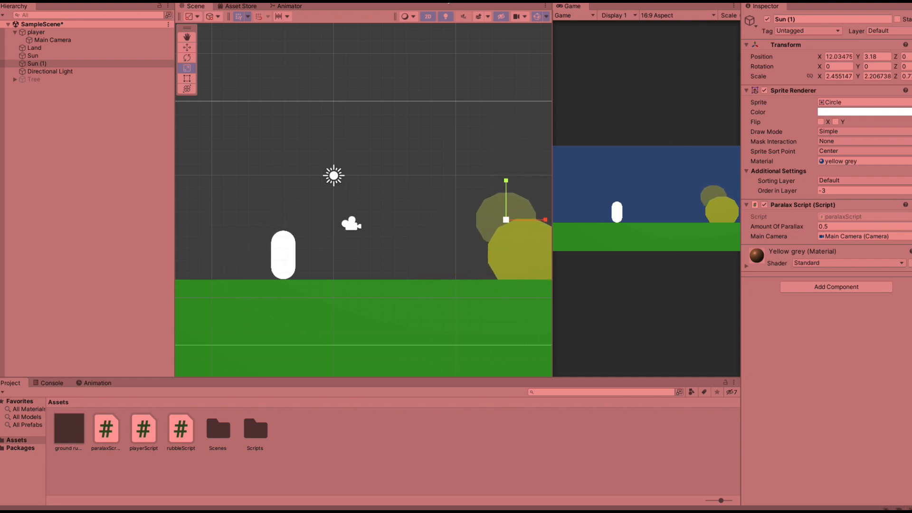
pyautogui.press('a')
pyautogui.press('d')
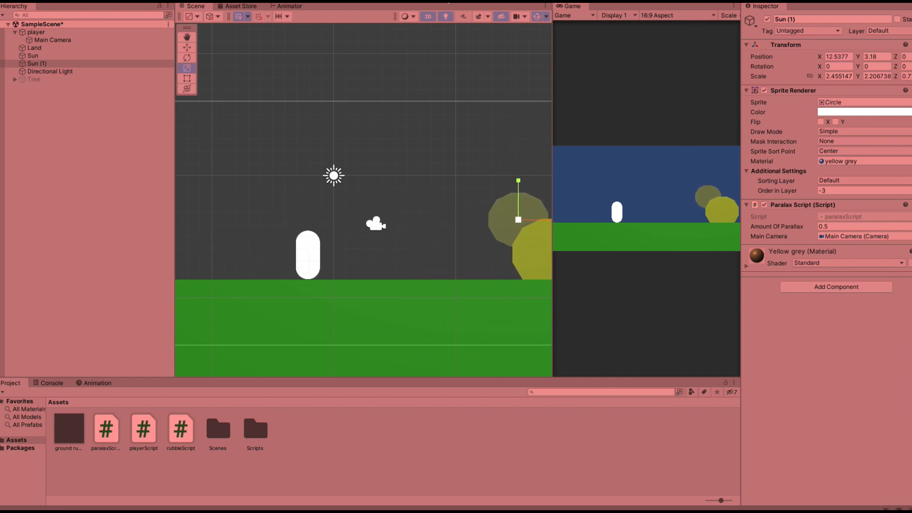
pyautogui.press('d')
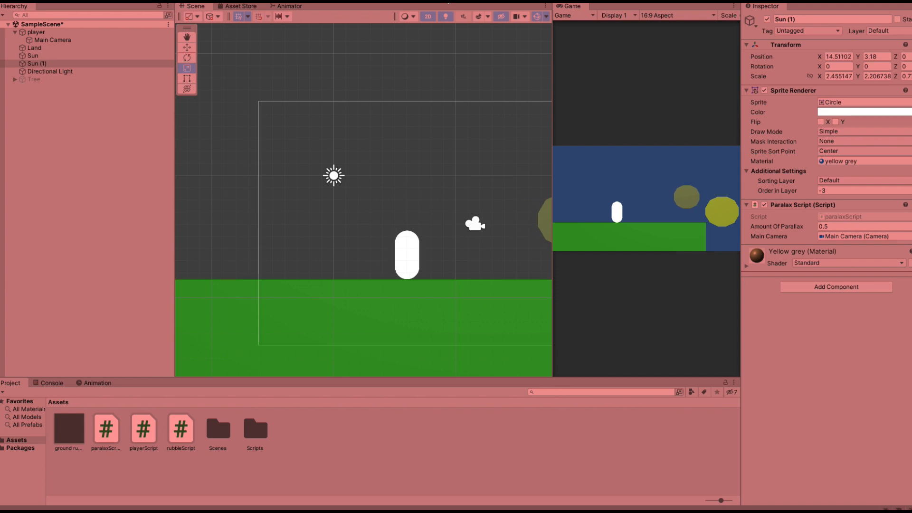
pyautogui.press('a')
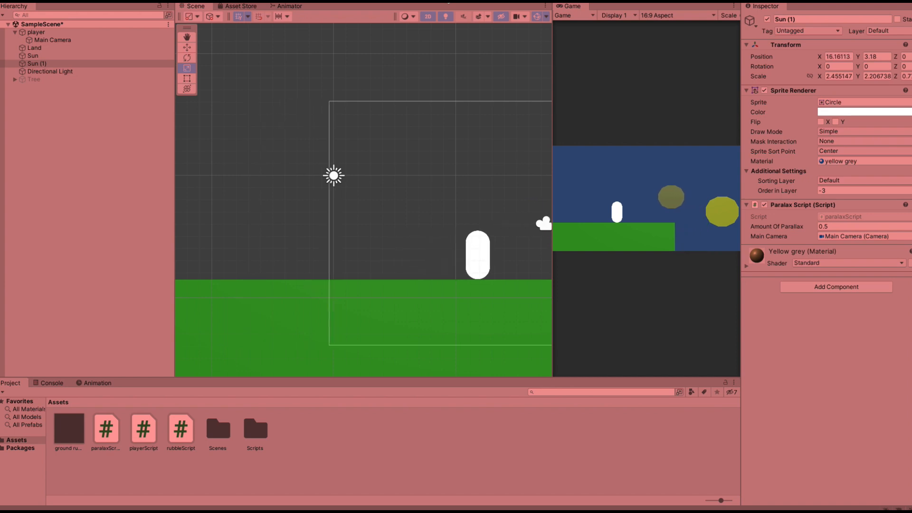
pyautogui.hotkey('ctrl', 'p')
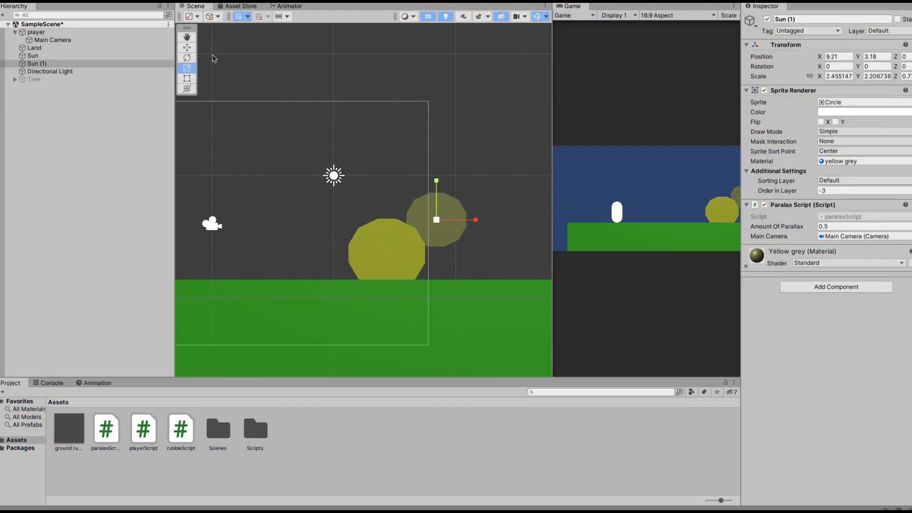
# Set the Sun's Amount Of Parallax to 0.25 and enter Play mode.
pyautogui.click(118, 56)
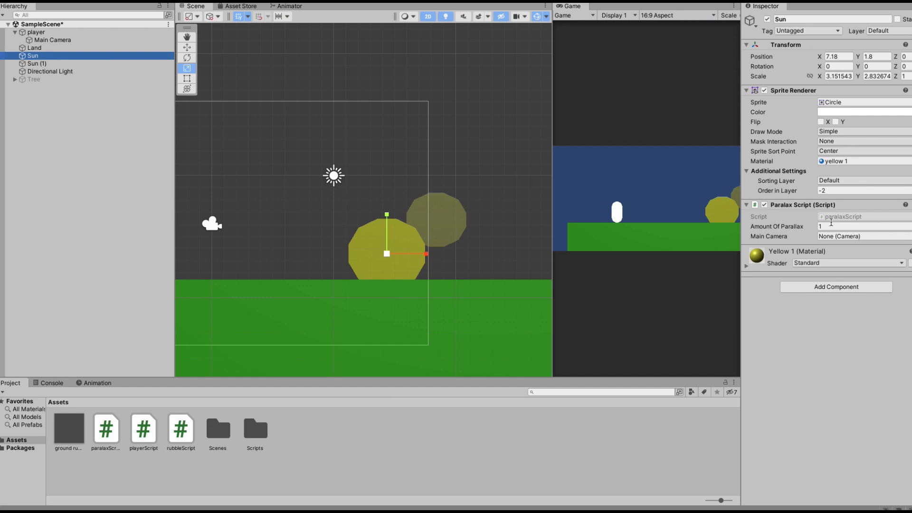
pyautogui.click(832, 226)
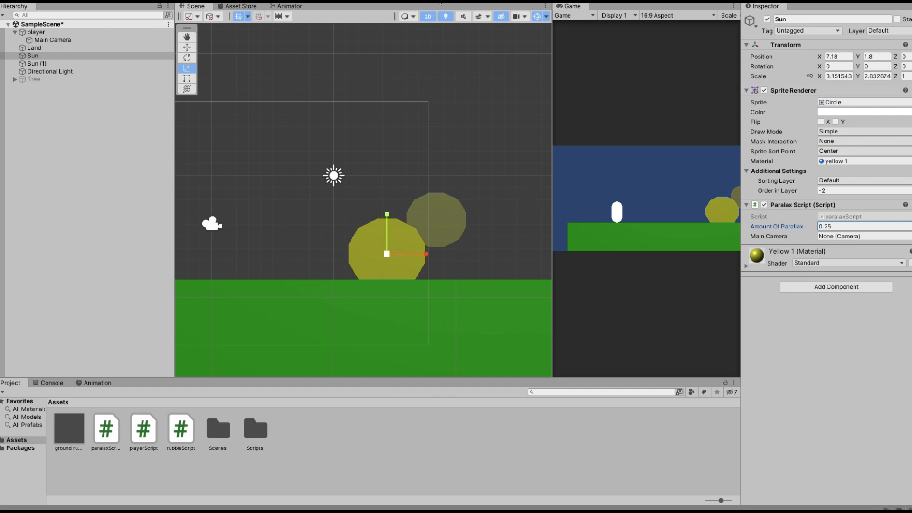
pyautogui.click(440, 3)
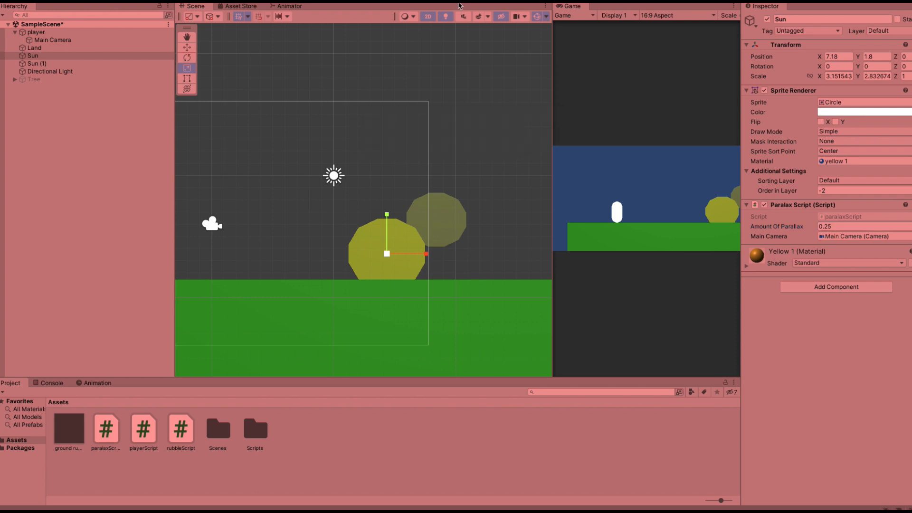
# Widen the Game view and move the player back and forth to test the Sun's parallax, then exit Play mode.
pyautogui.press('d')
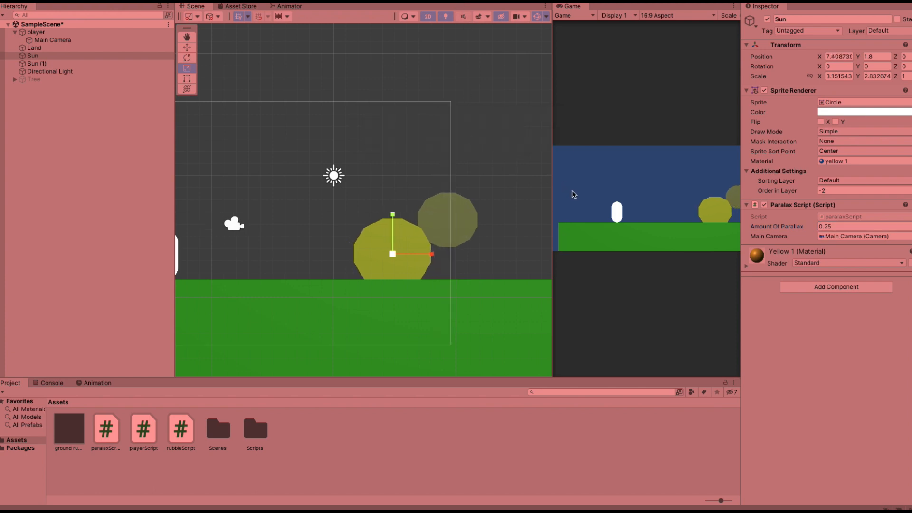
pyautogui.moveTo(552, 197); pyautogui.dragTo(457, 203)
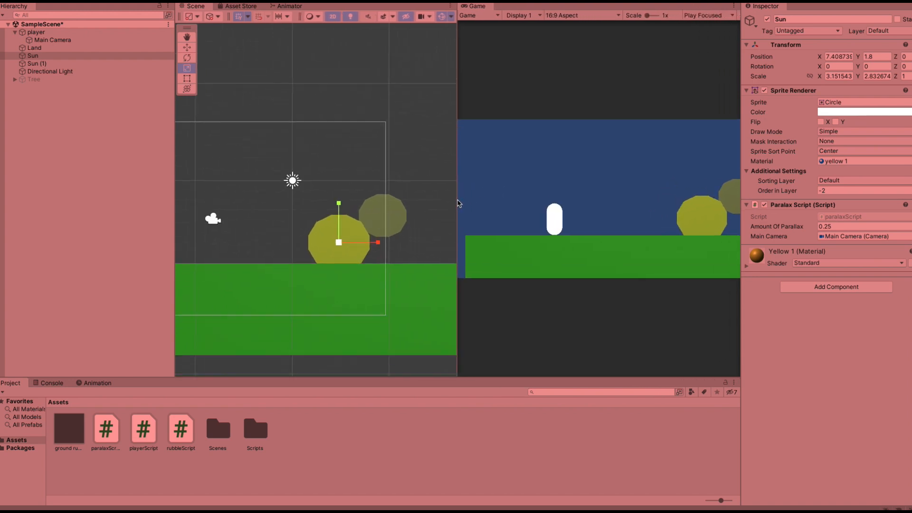
pyautogui.press('d')
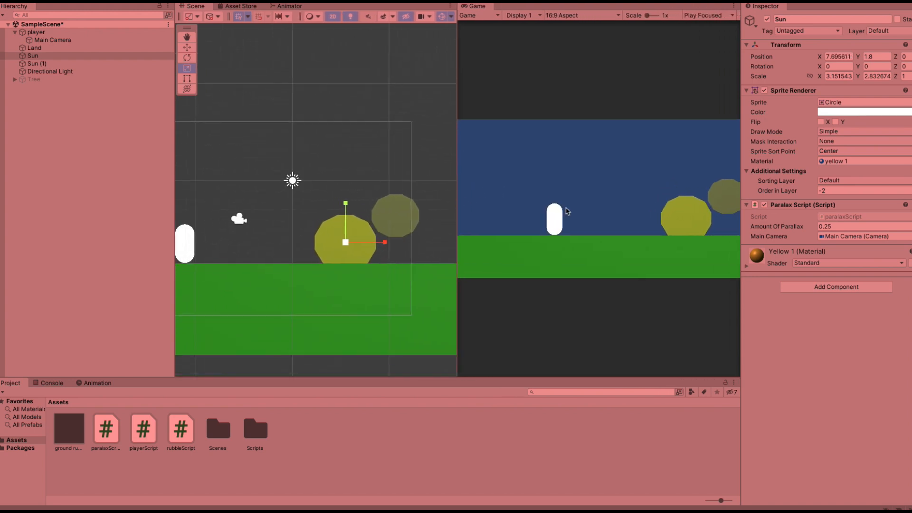
pyautogui.press('d')
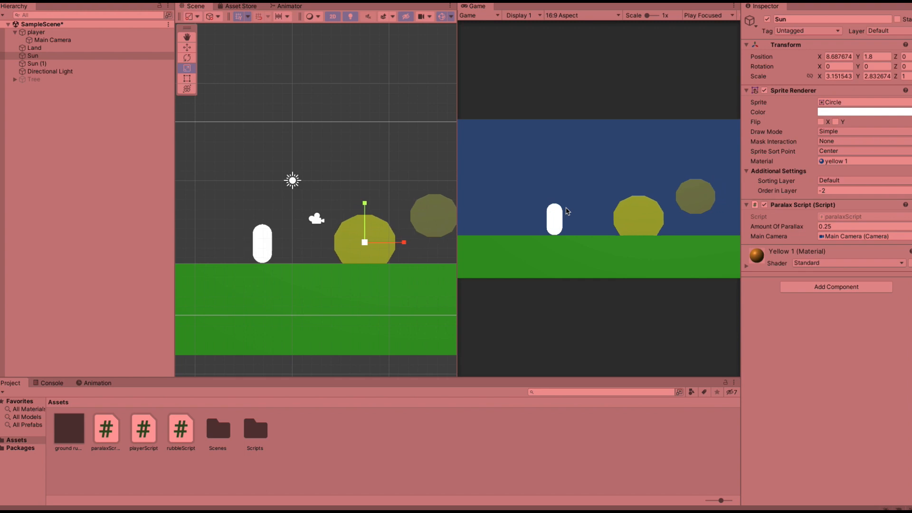
pyautogui.press('d')
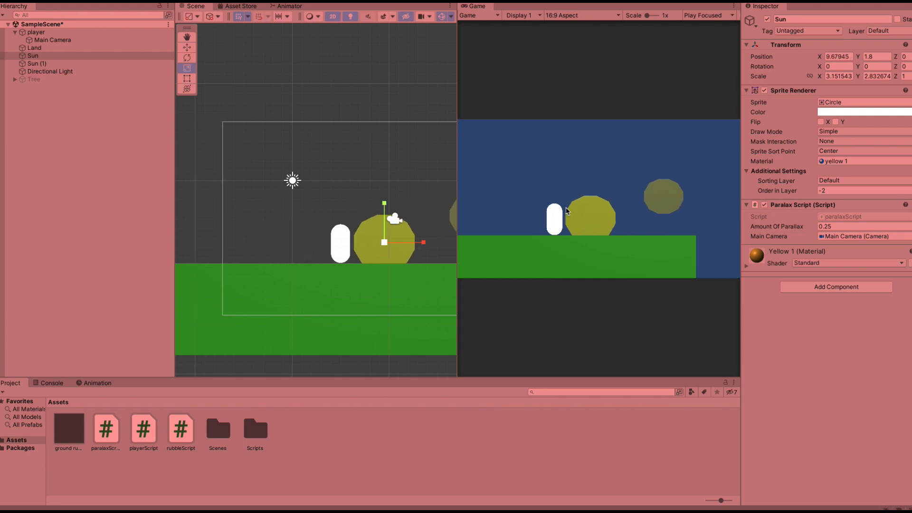
pyautogui.press('d')
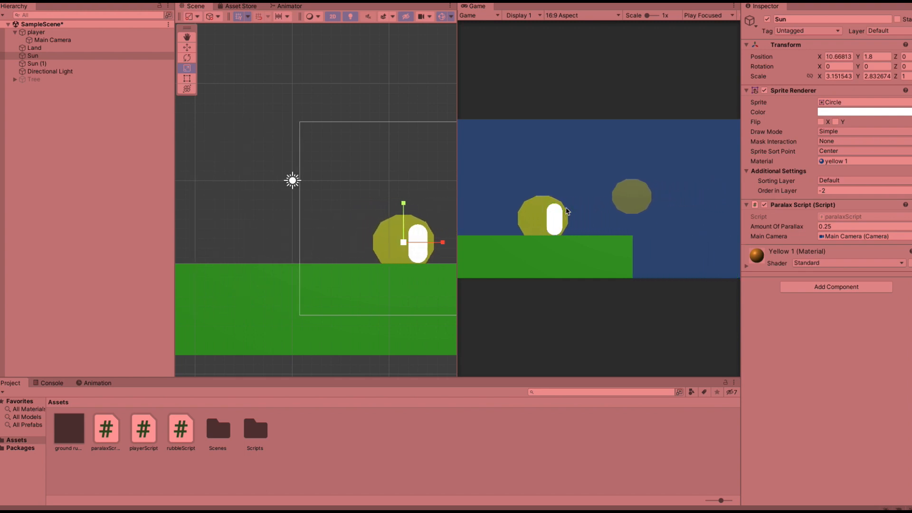
pyautogui.press('d')
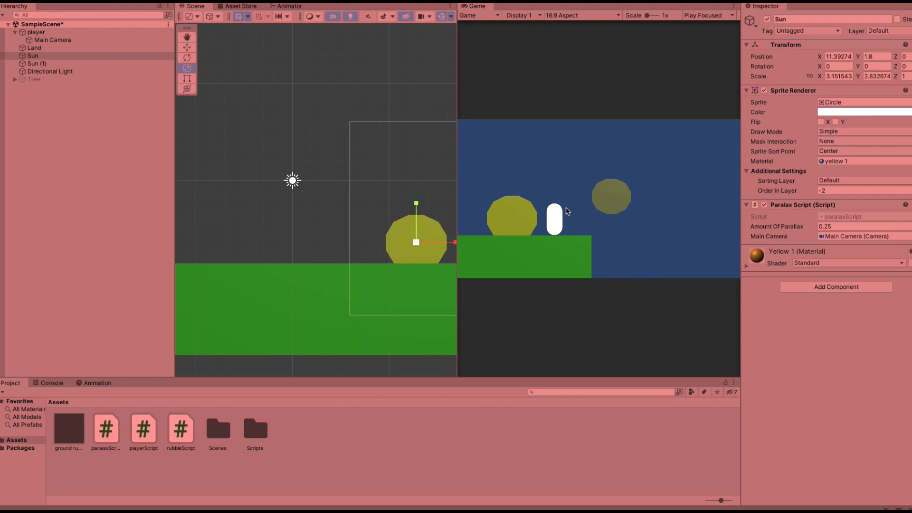
pyautogui.press('d')
pyautogui.press('a')
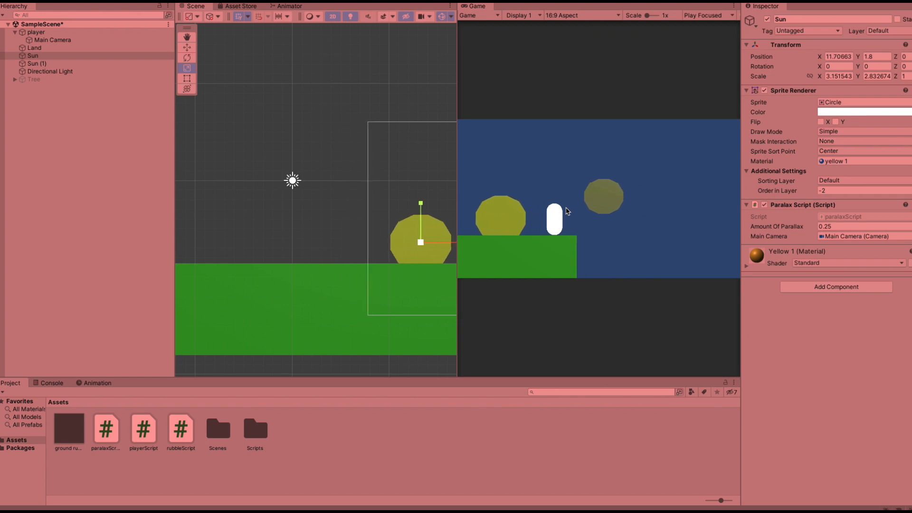
pyautogui.press('a')
pyautogui.press('d')
pyautogui.press('a')
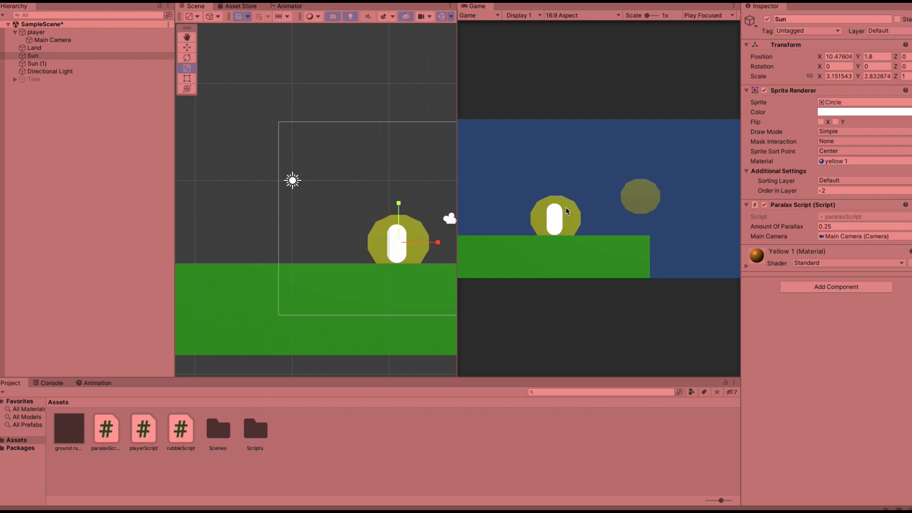
pyautogui.press('d')
pyautogui.press('a')
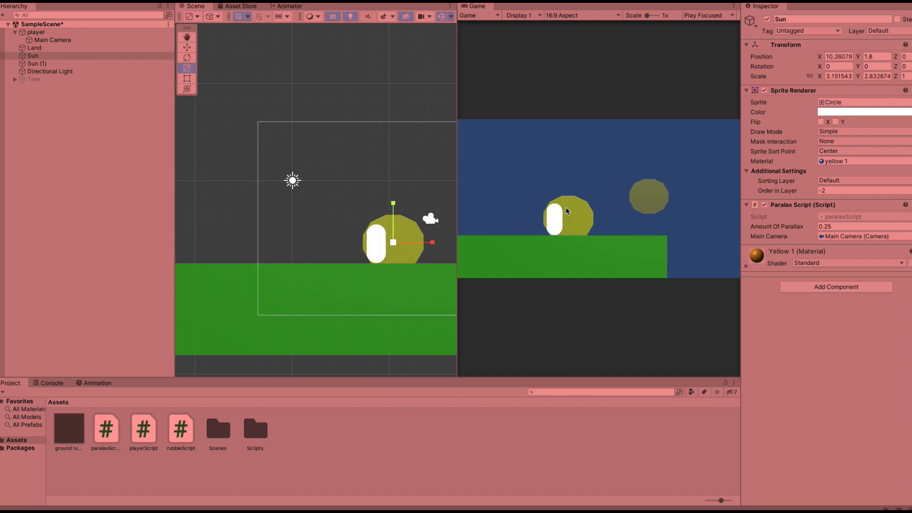
pyautogui.press('d')
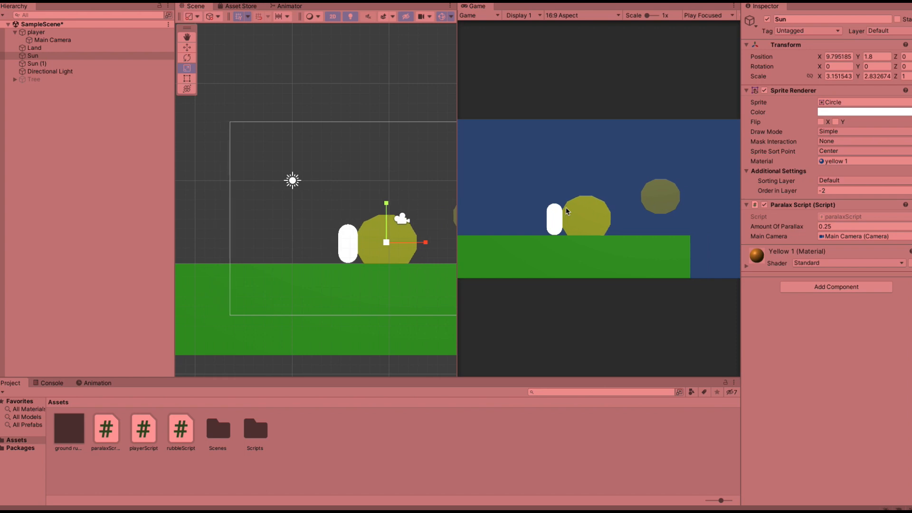
pyautogui.press('a')
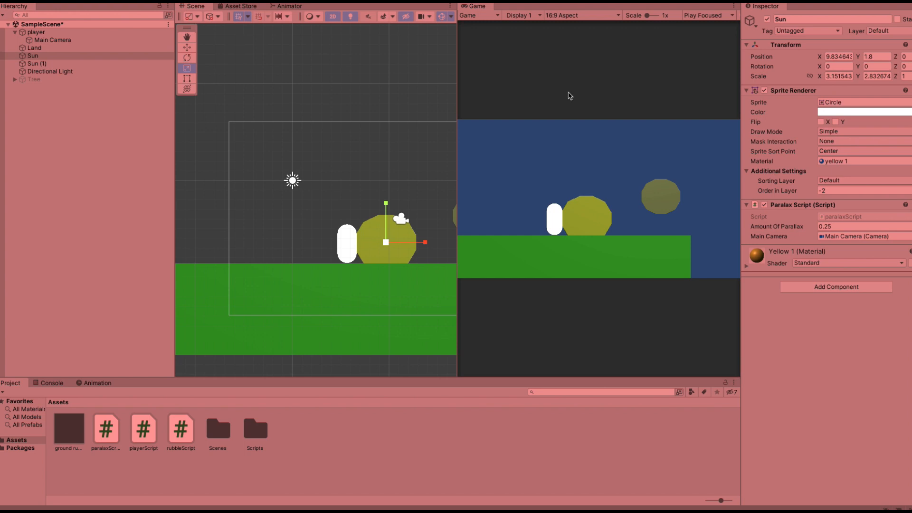
pyautogui.hotkey('ctrl', 'p')
# Set the Amount Of Parallax of Sun (1) to 1.1 and enter Play mode.
pyautogui.click(300, 141)
pyautogui.click(122, 65)
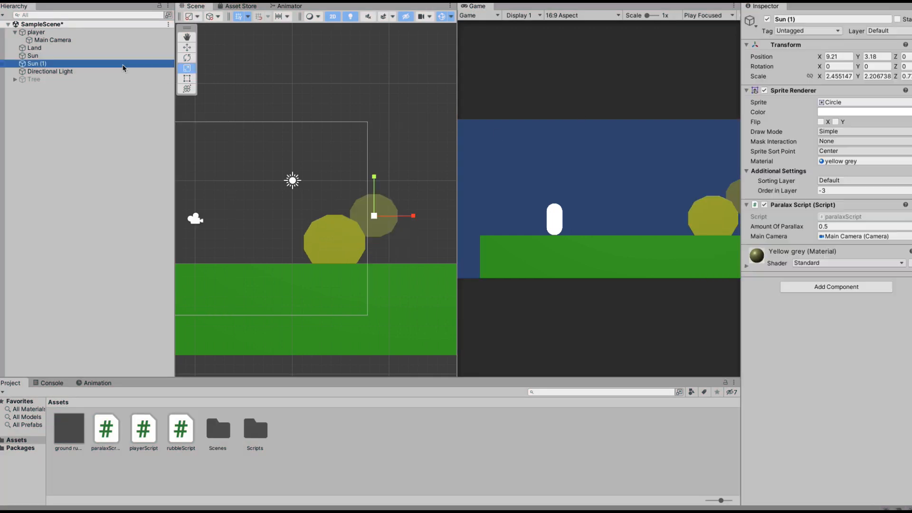
pyautogui.click(844, 227)
pyautogui.hotkey('ctrl', 'a')
pyautogui.write('1.1')
pyautogui.hotkey('ctrl', 'p')
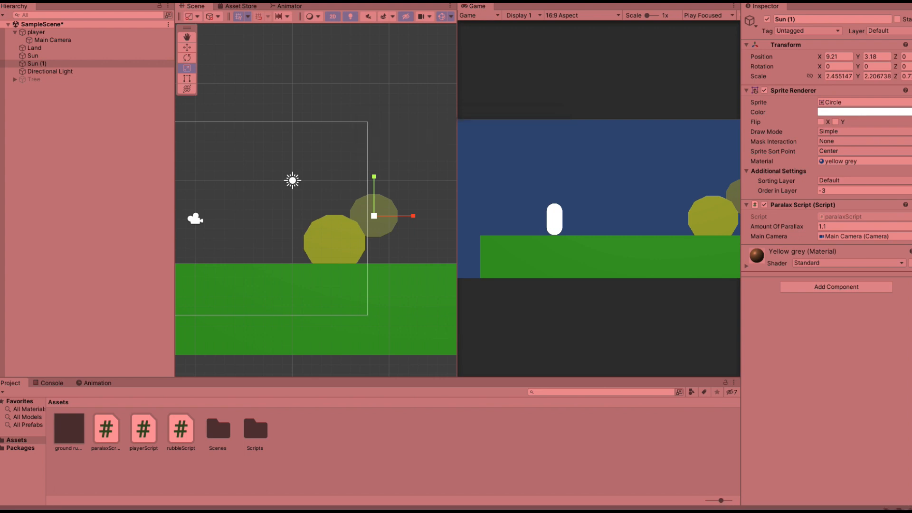
# Move the player right in Play mode to test the Sun (1) parallax, then exit Play mode.
pyautogui.press('d')
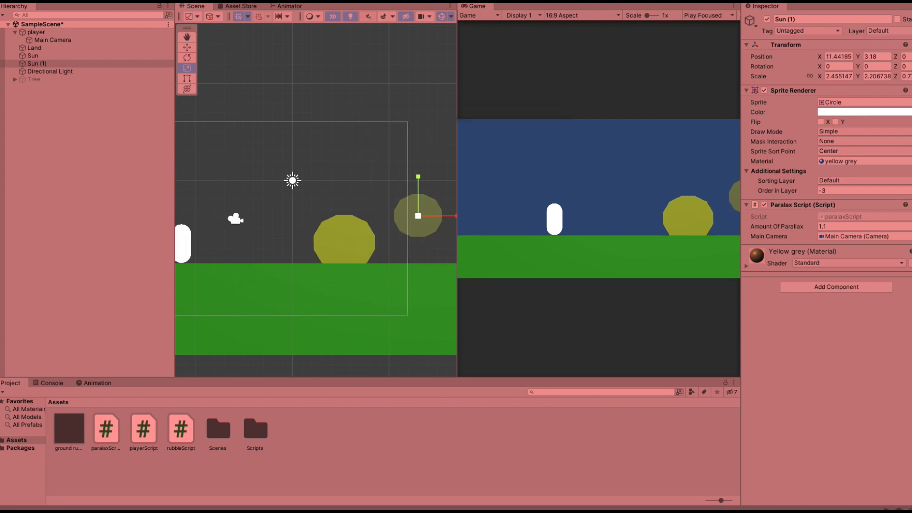
pyautogui.press('d')
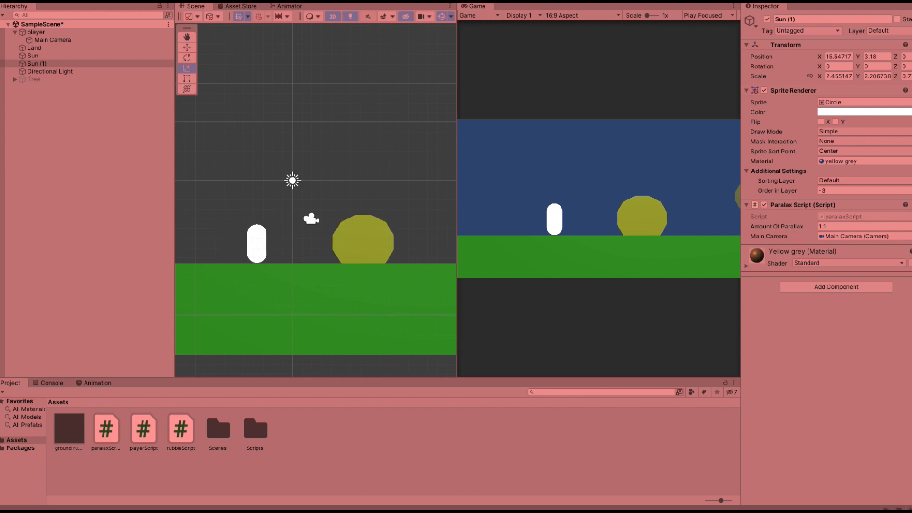
pyautogui.press('d')
pyautogui.hotkey('ctrl', 'p')
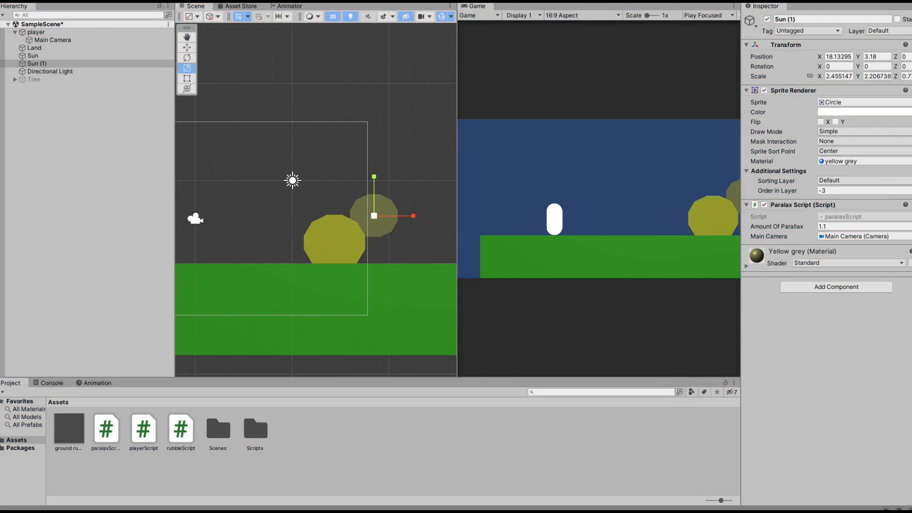
# Set the Amount Of Parallax of Sun (1) to 0.6 and enter Play mode.
pyautogui.click(33, 55)
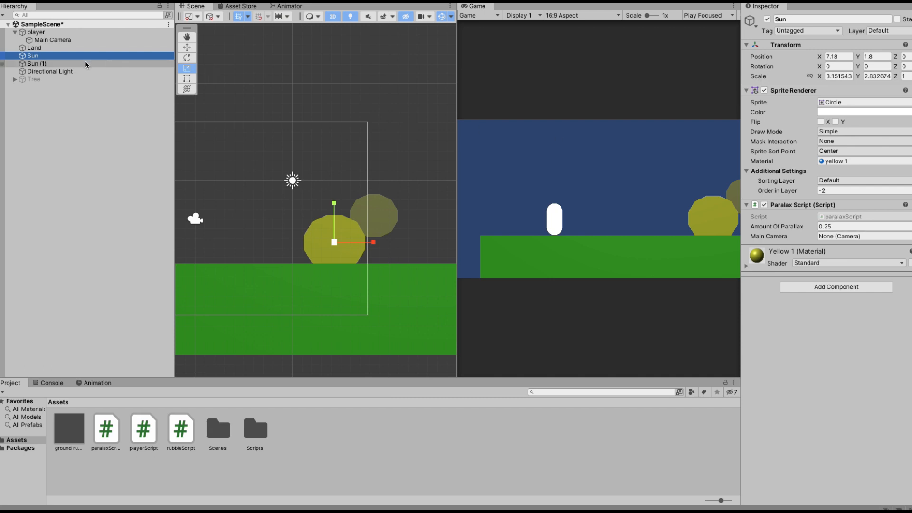
pyautogui.press('Down')
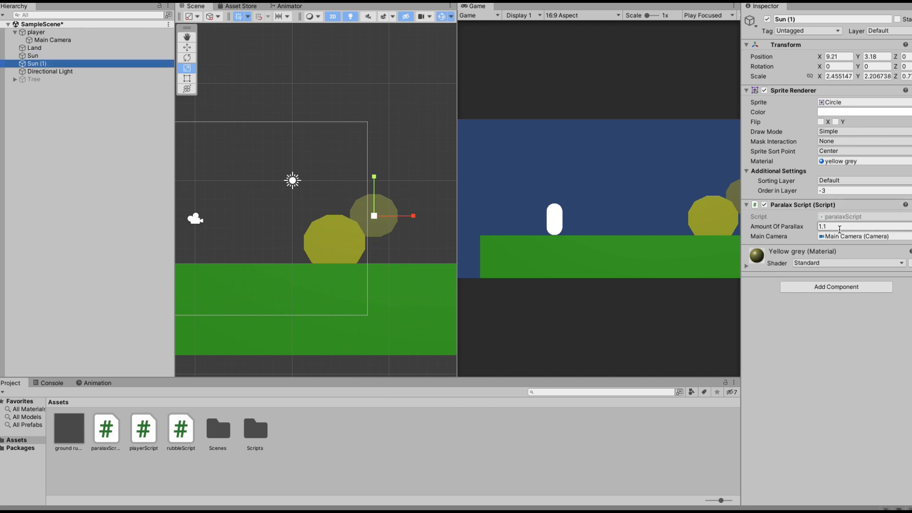
pyautogui.click(838, 227)
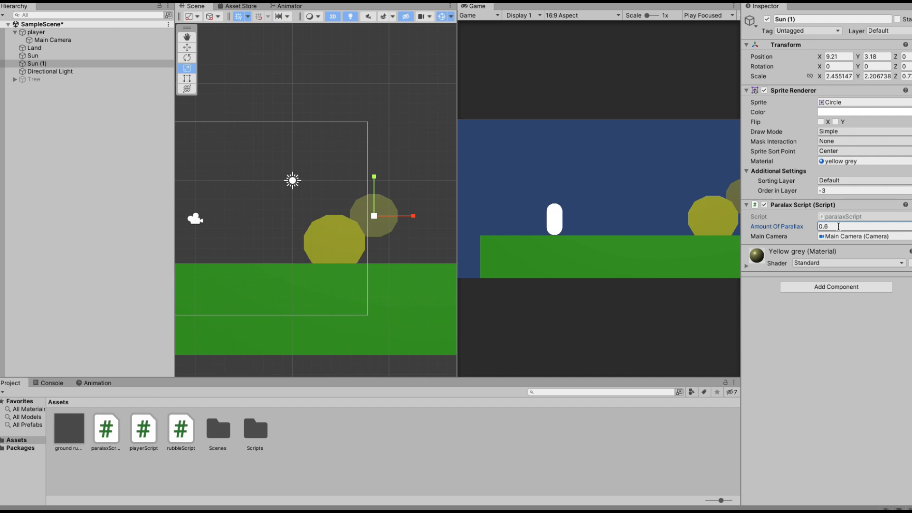
pyautogui.press('super+p')
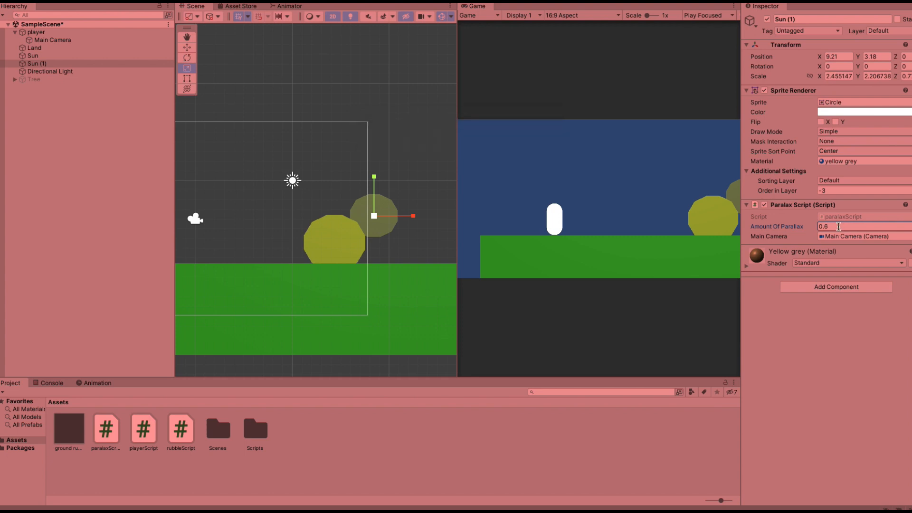
# Move the player back and forth in Play mode to test the Sun (1) parallax, then exit Play mode.
pyautogui.press('d')
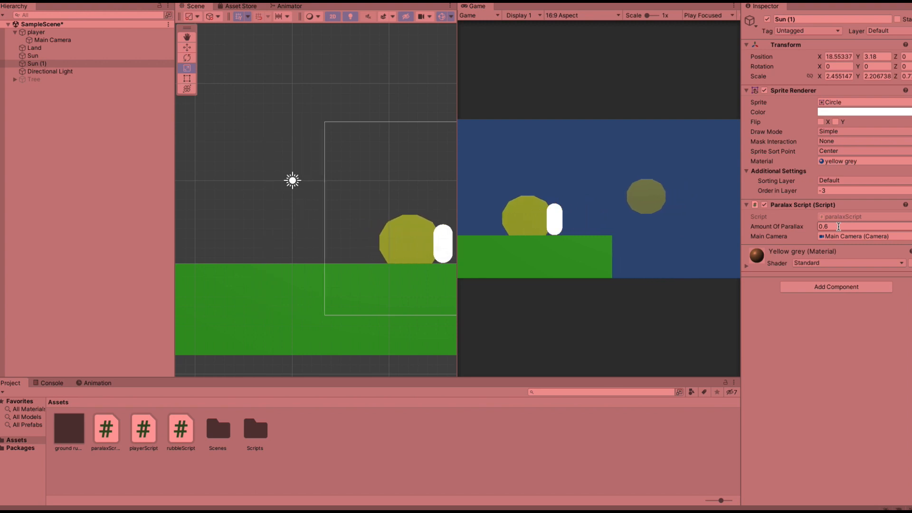
pyautogui.press('a')
pyautogui.press('d')
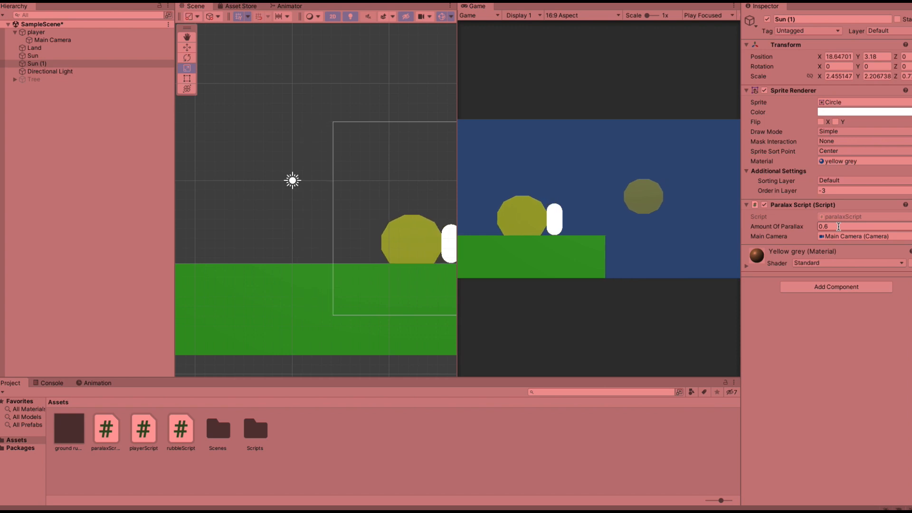
pyautogui.press('a')
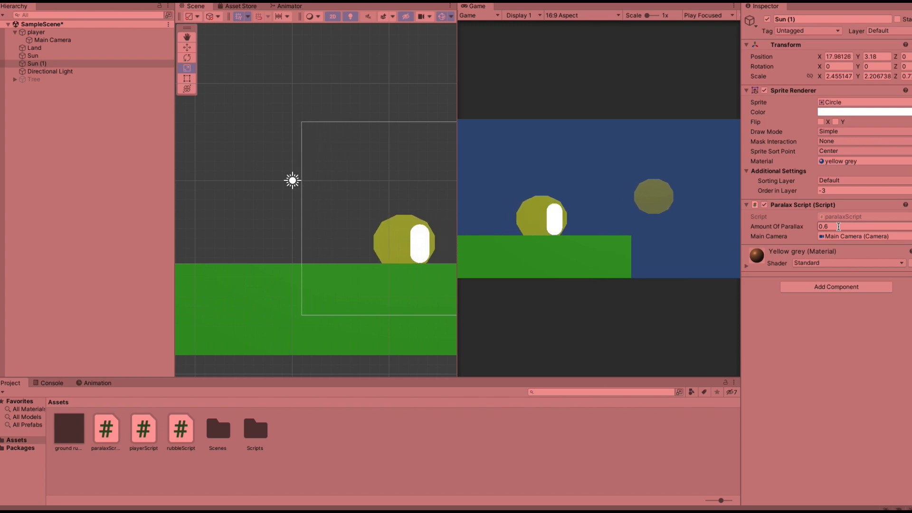
pyautogui.press('d')
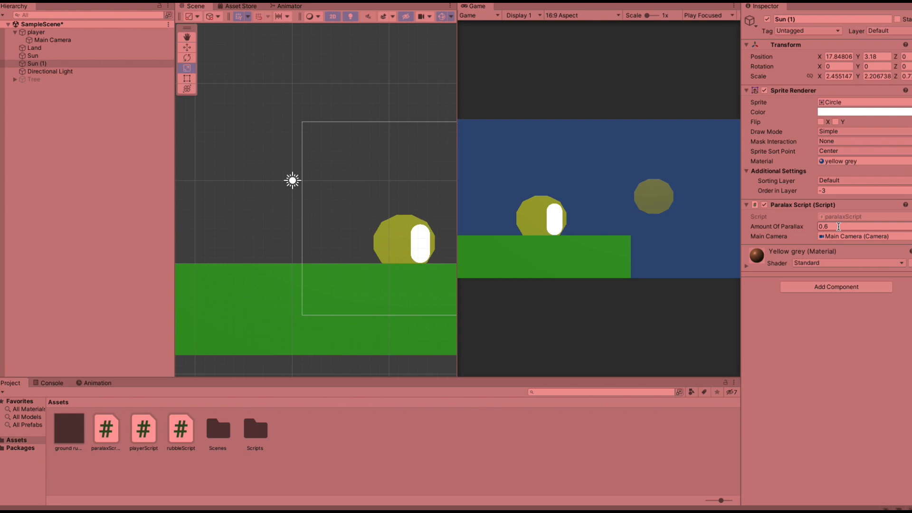
pyautogui.hotkey('ctrl', 'p')
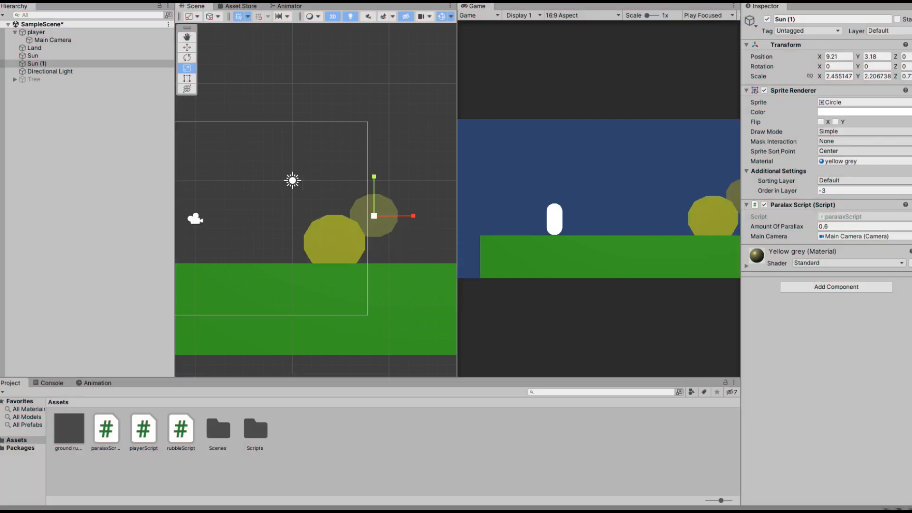
# Select the Tree object, enable it, and enter Play mode.
pyautogui.click(34, 79)
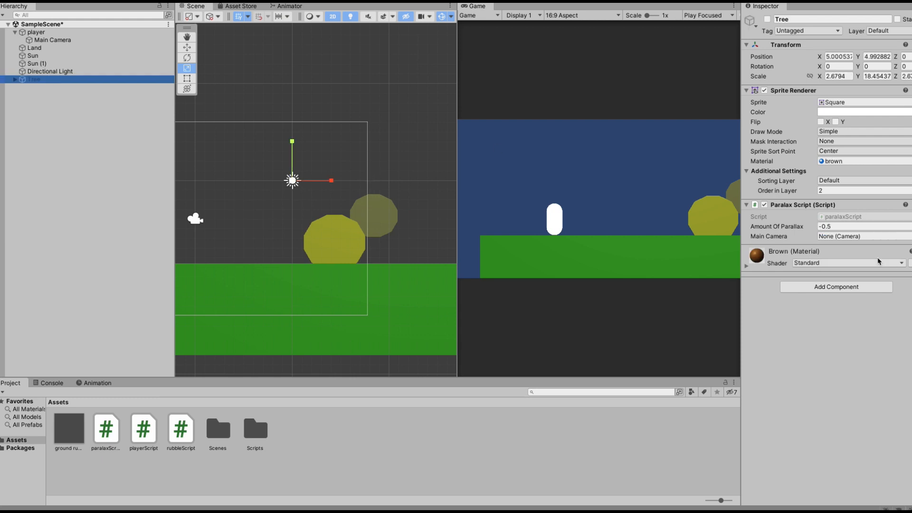
pyautogui.click(766, 20)
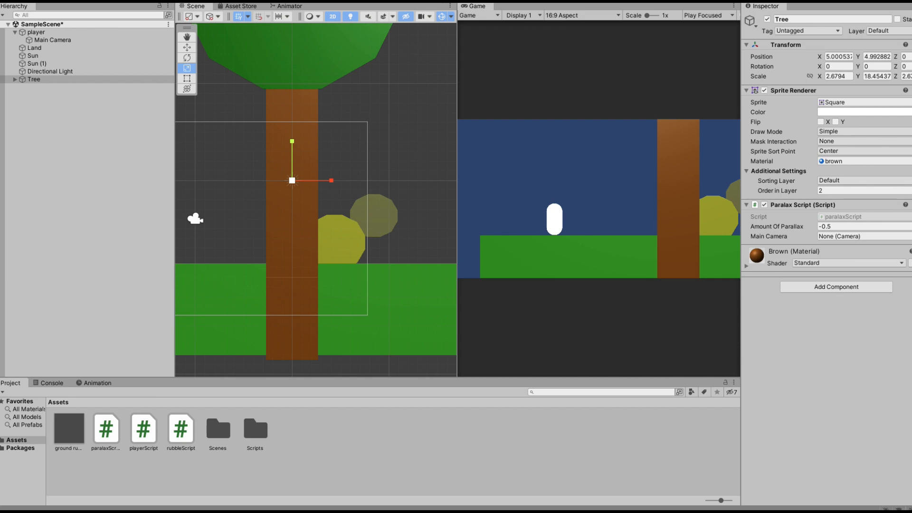
pyautogui.press('super+p')
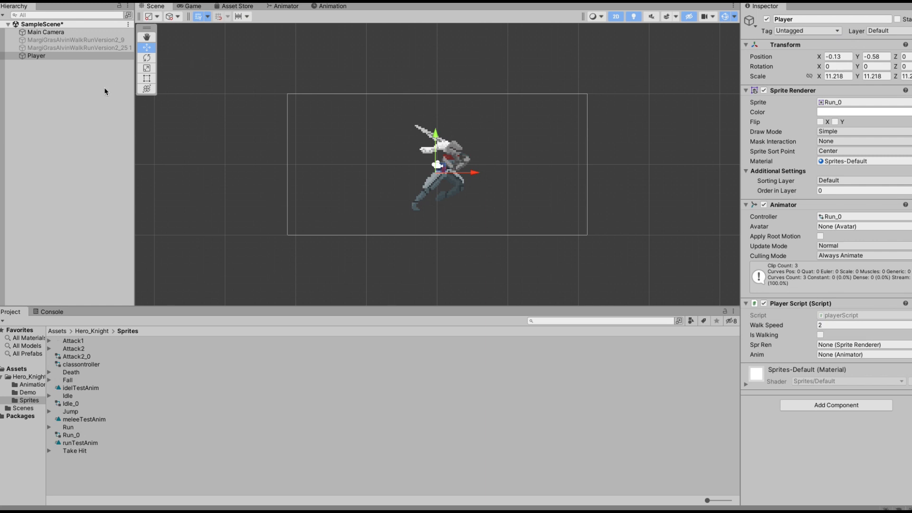
# Create a new Particle System effect in the scene and name it rubble.
pyautogui.click(86, 91)
pyautogui.rightClick(42, 85)
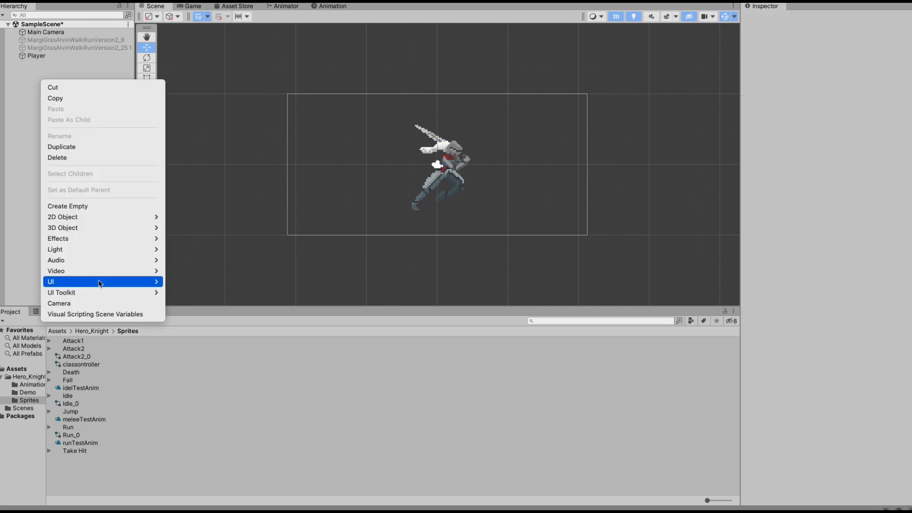
pyautogui.moveTo(101, 281)
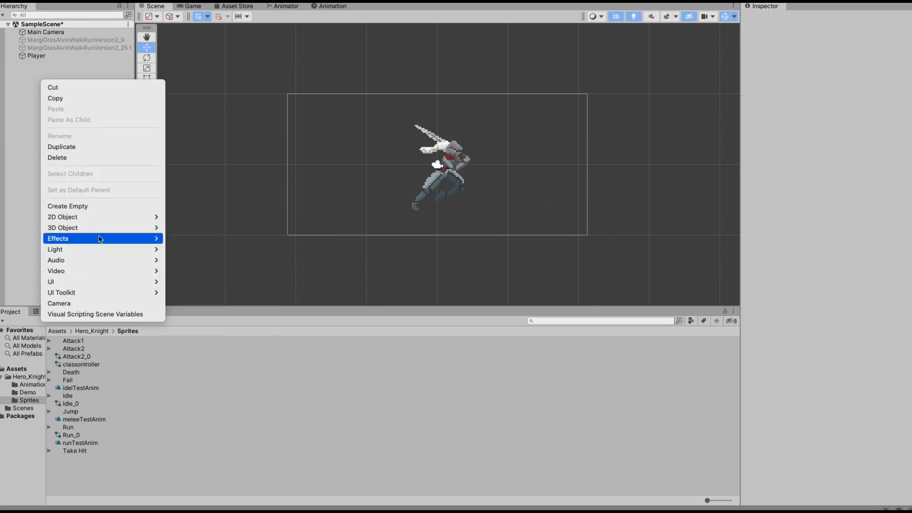
pyautogui.moveTo(97, 242)
pyautogui.click(192, 238)
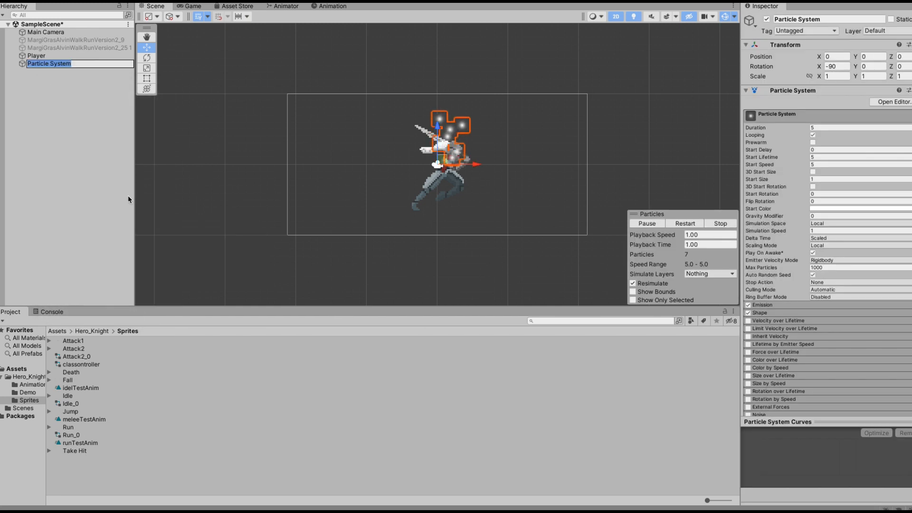
pyautogui.write('rubb')
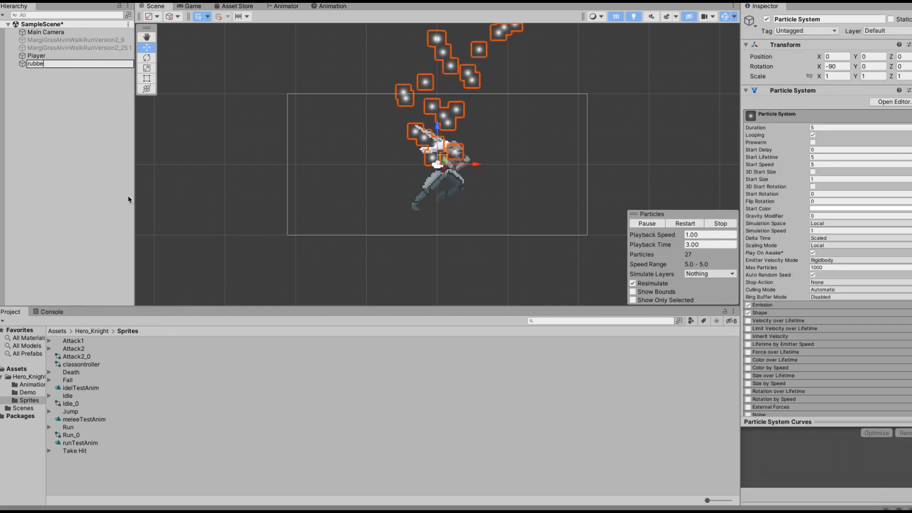
pyautogui.write('le')
pyautogui.press('Return')
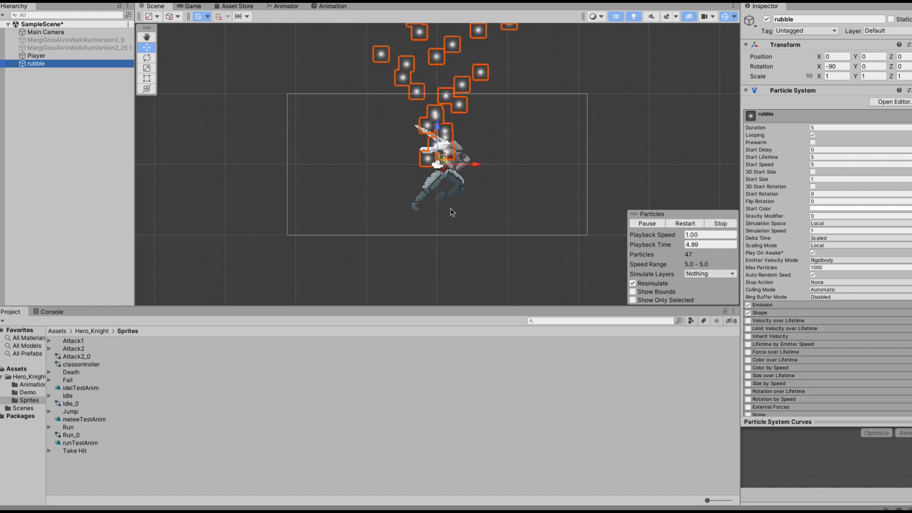
# Set the rubble particle Renderer's material to Sprites-Default.
pyautogui.scroll(1, 530, 164)
pyautogui.scroll(-5, 898, 245)
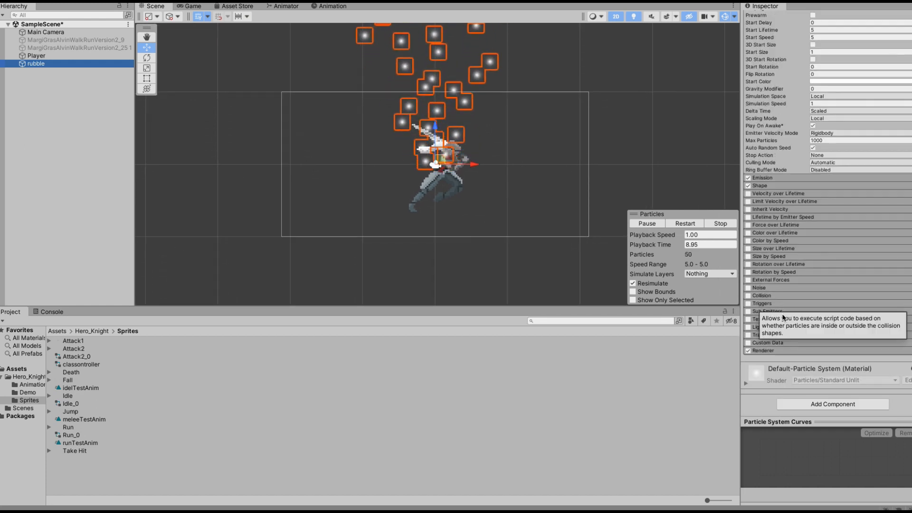
pyautogui.click(762, 351)
pyautogui.scroll(-2, 798, 354)
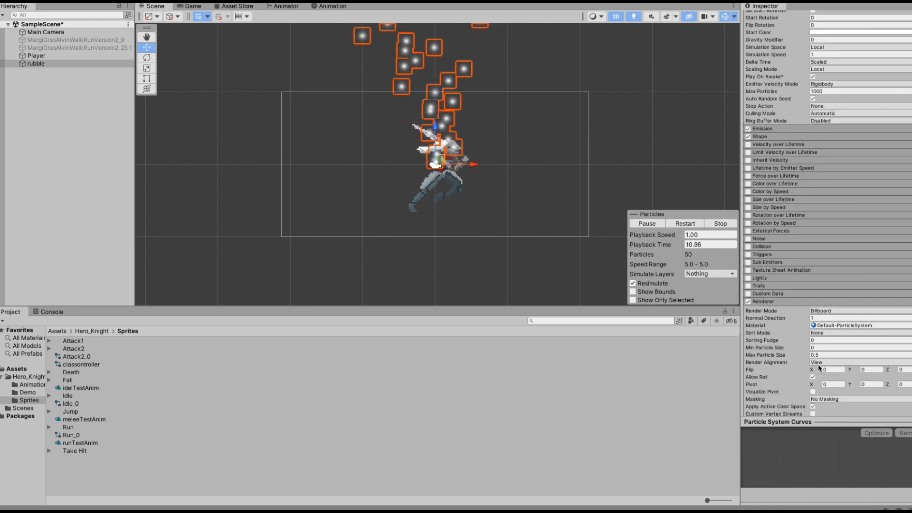
pyautogui.click(906, 317)
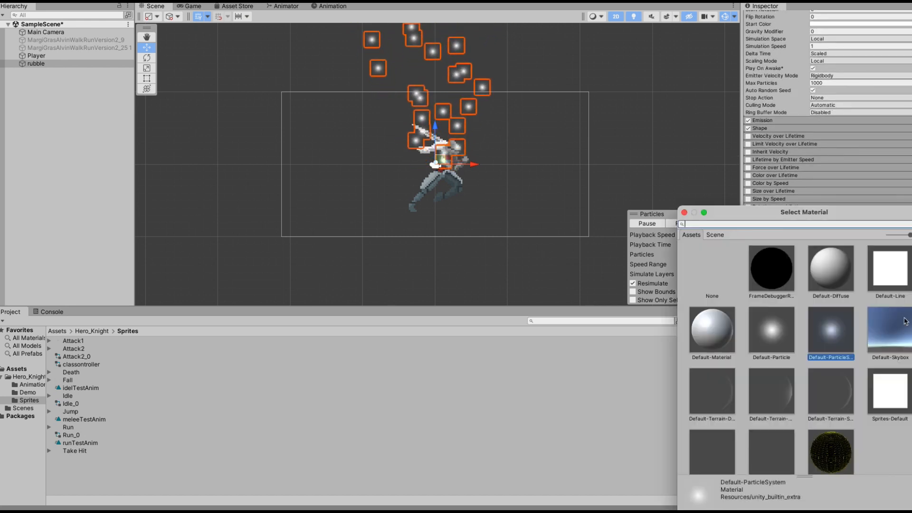
pyautogui.doubleClick(884, 402)
# Set the rubble's Gravity Modifier to about 0.84.
pyautogui.scroll(10, 837, 331)
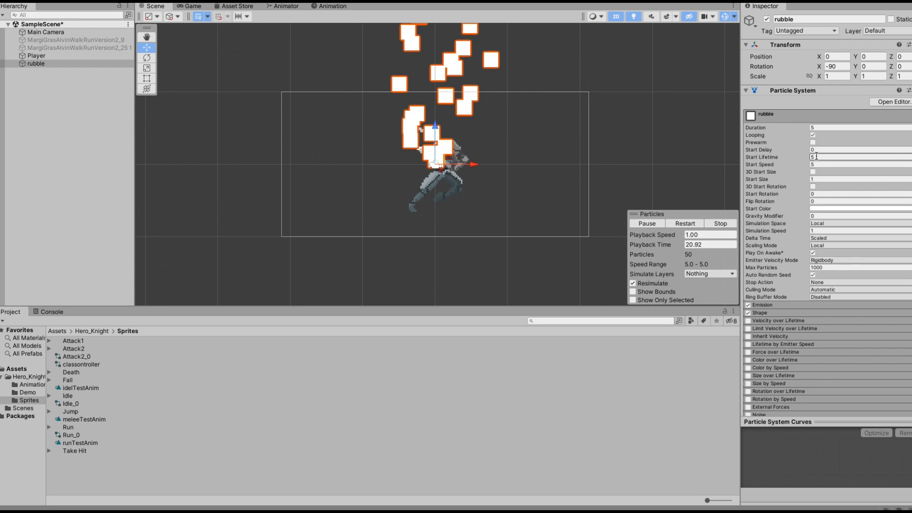
pyautogui.scroll(-2, 770, 293)
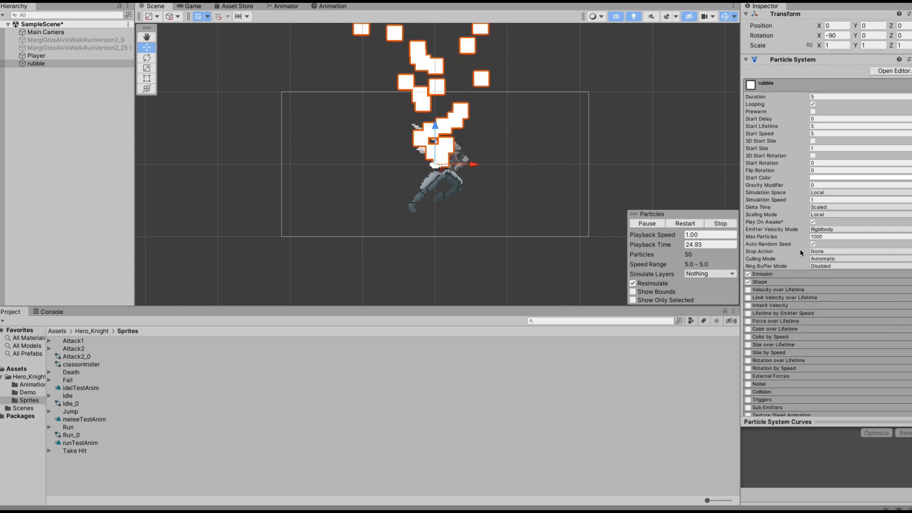
pyautogui.scroll(2, 817, 211)
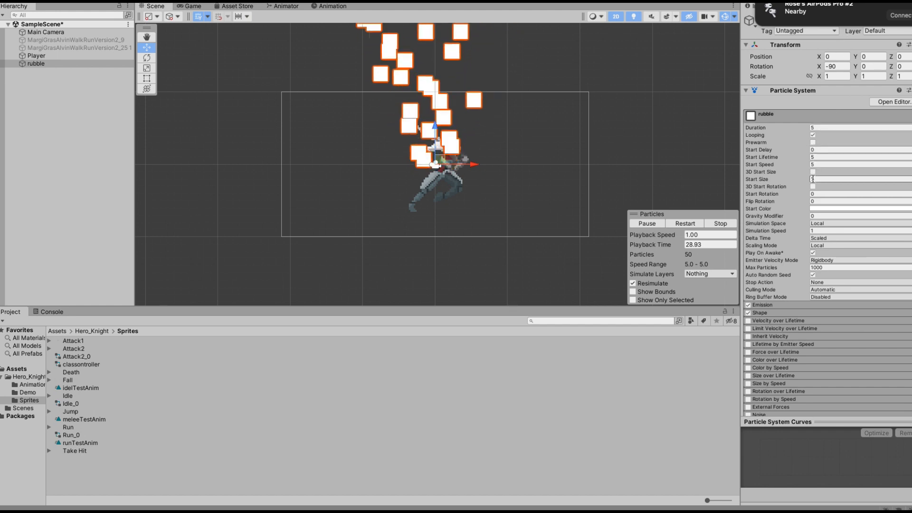
pyautogui.scroll(-1, 804, 288)
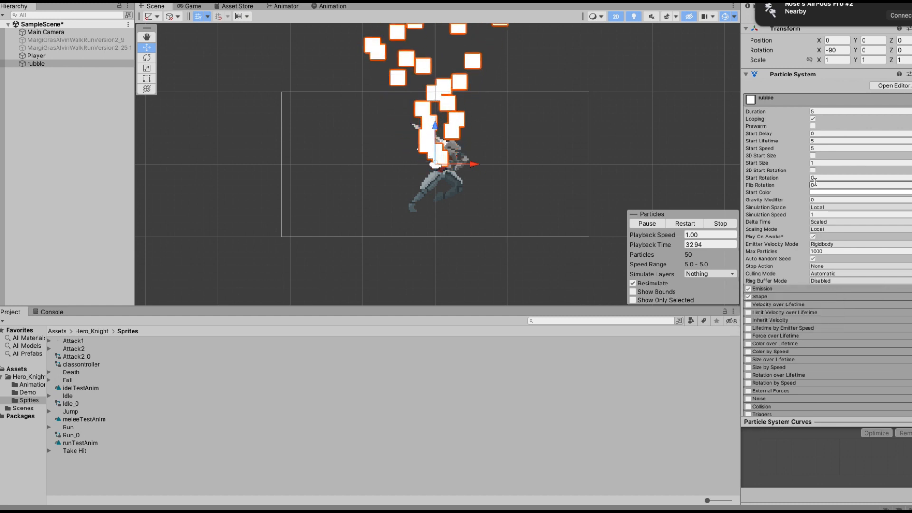
pyautogui.scroll(1, 814, 177)
pyautogui.scroll(-1, 814, 177)
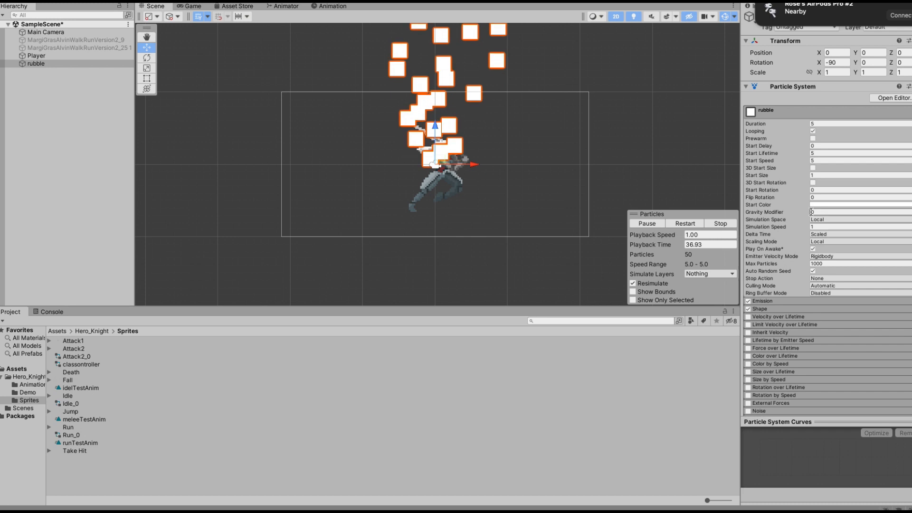
pyautogui.moveTo(804, 213); pyautogui.dragTo(822, 219)
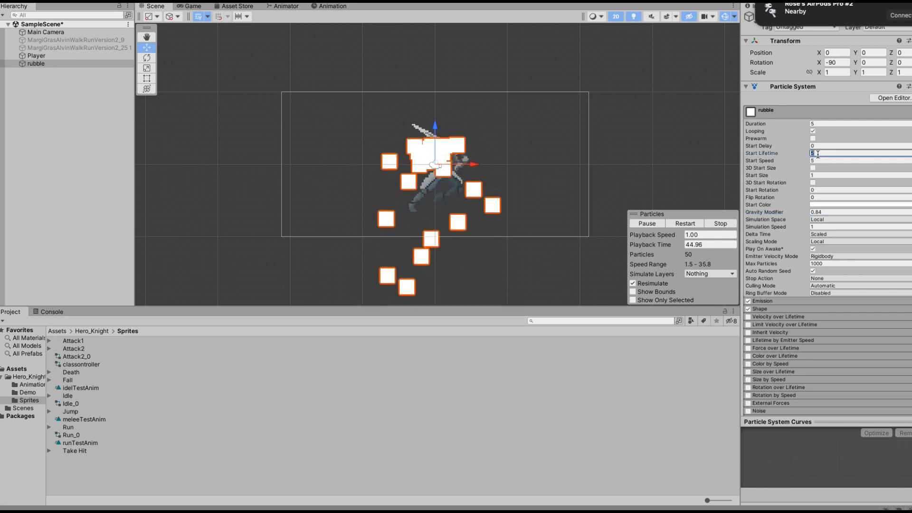
# Set the Start Lifetime to 0.3 and turn off Looping.
pyautogui.click(815, 153)
pyautogui.write('.3')
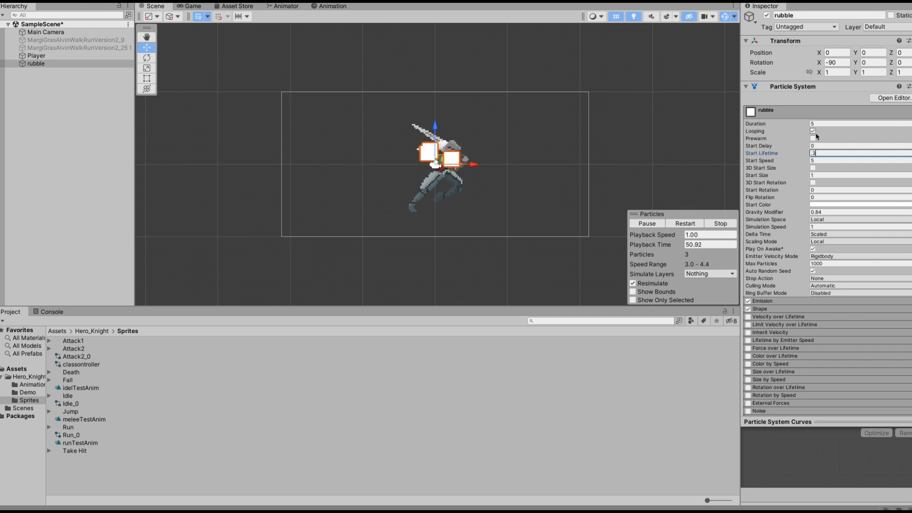
pyautogui.click(812, 131)
# Set the particle Duration to 0.4, replaying the particle preview to check the burst.
pyautogui.click(650, 224)
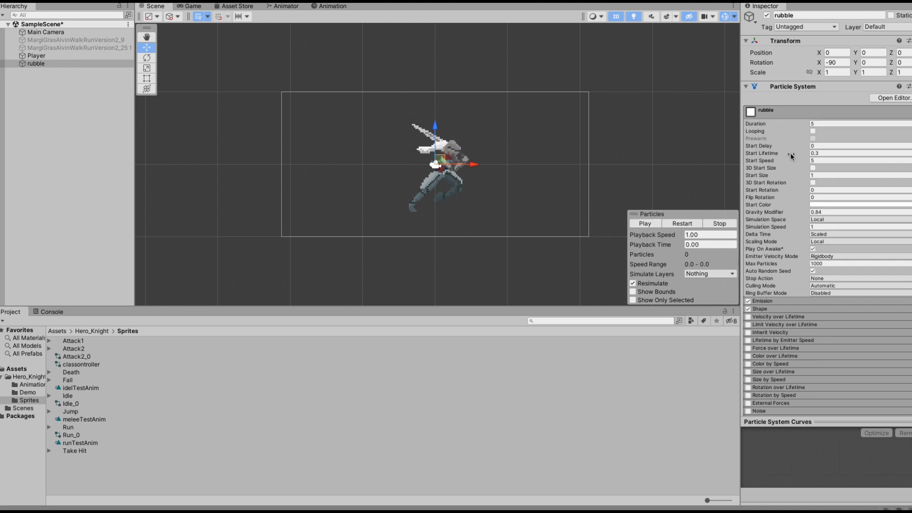
pyautogui.click(820, 123)
pyautogui.click(644, 223)
pyautogui.click(821, 123)
pyautogui.write('.3')
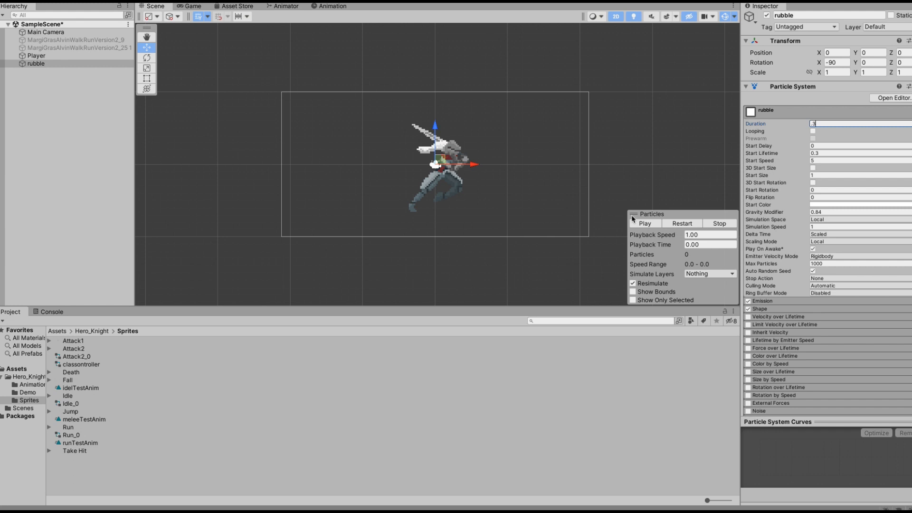
pyautogui.click(642, 224)
pyautogui.click(824, 124)
pyautogui.doubleClick(825, 124)
pyautogui.click(642, 224)
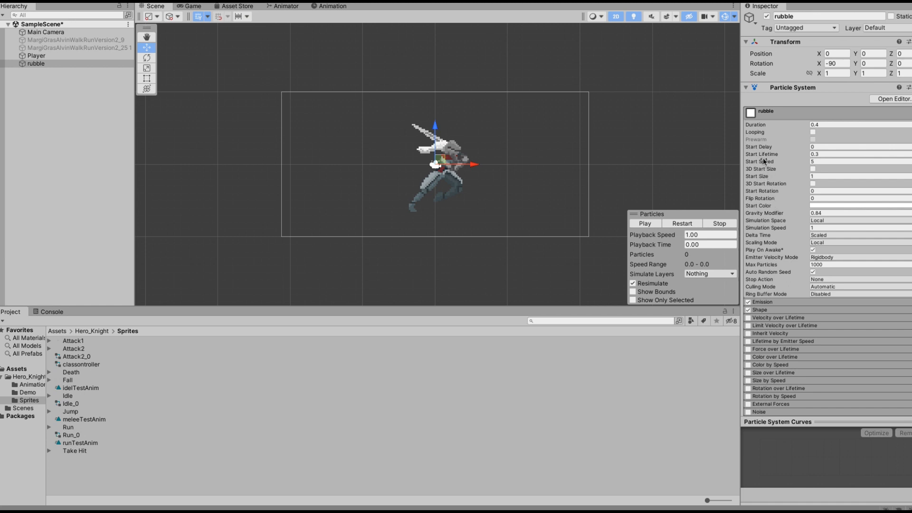
# Set the Start Speed to about 10.57 and replay the particle preview.
pyautogui.moveTo(764, 164); pyautogui.dragTo(859, 164)
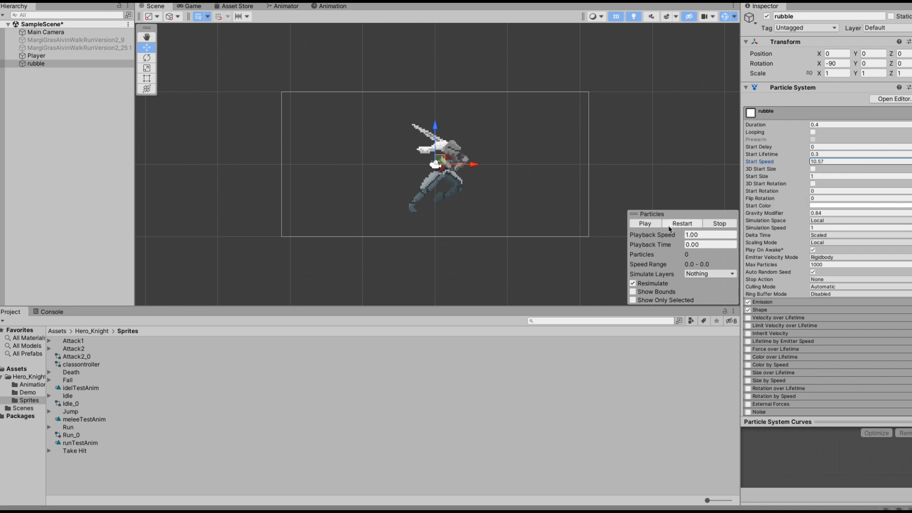
pyautogui.click(645, 224)
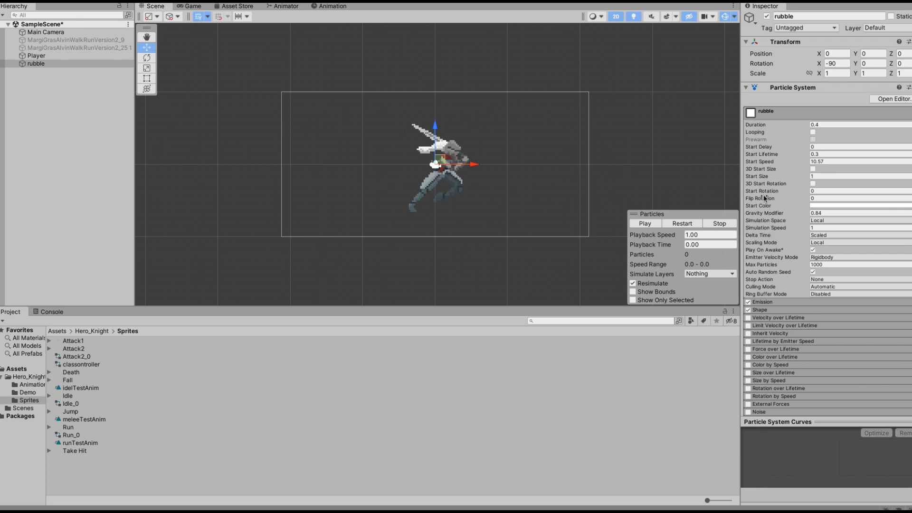
# Raise the Gravity Modifier to about 5.84, replaying the particle preview after each change.
pyautogui.moveTo(764, 215)
pyautogui.mouseDown()
pyautogui.moveTo(789, 218)
pyautogui.moveTo(778, 216)
pyautogui.mouseUp()
pyautogui.click(635, 225)
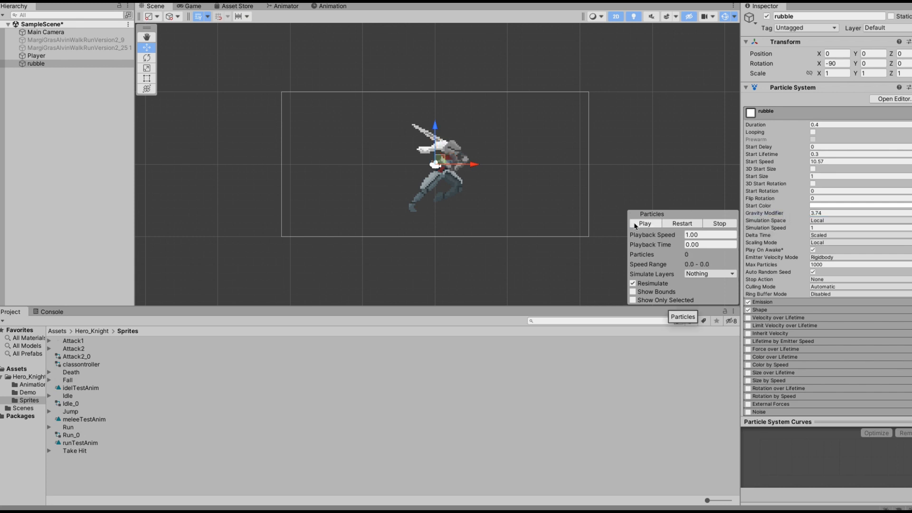
pyautogui.moveTo(758, 216); pyautogui.dragTo(796, 217)
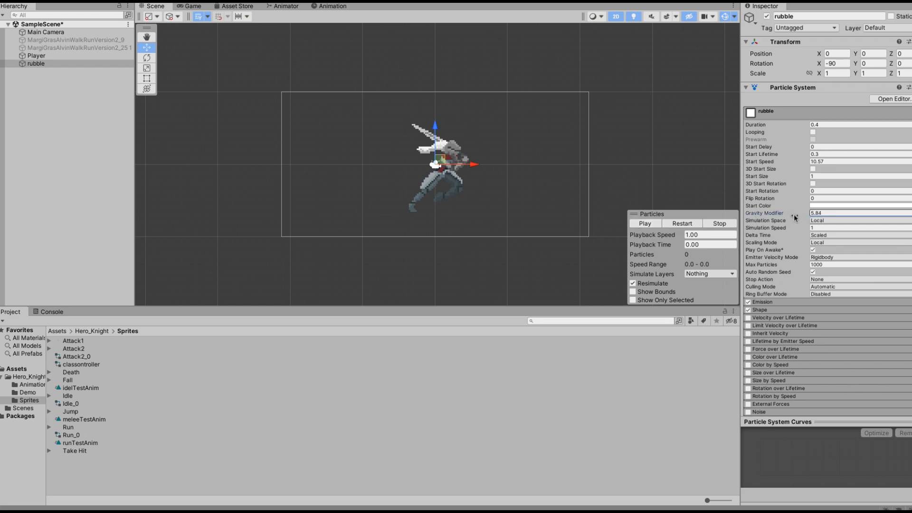
pyautogui.click(650, 223)
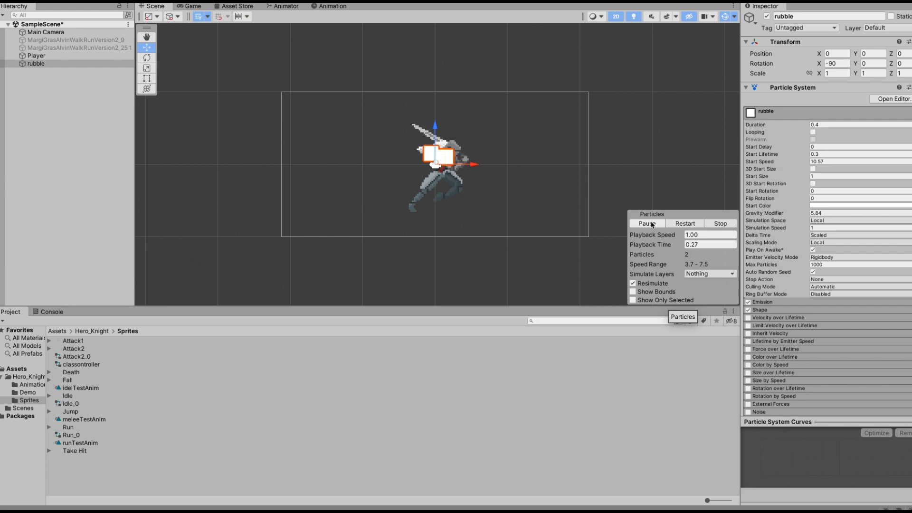
# Move the rubble emitter down to a Y position of about -3.12 and replay the particle preview.
pyautogui.moveTo(436, 132); pyautogui.dragTo(438, 176)
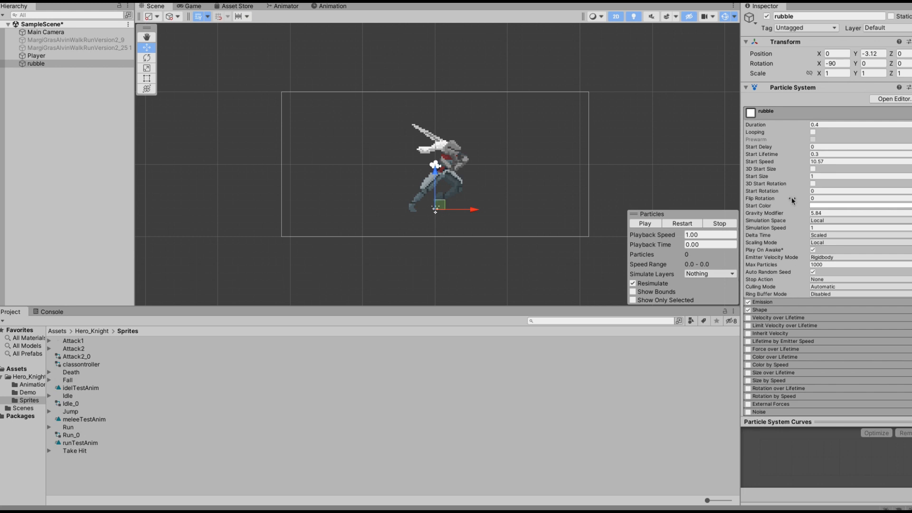
pyautogui.click(644, 224)
pyautogui.click(642, 224)
pyautogui.click(642, 224)
# Set the Start Size to about 0.29 and replay the particle preview.
pyautogui.moveTo(761, 178); pyautogui.dragTo(755, 177)
pyautogui.click(656, 226)
pyautogui.click(656, 226)
# Set the particles' Start Color to orange.
pyautogui.click(845, 206)
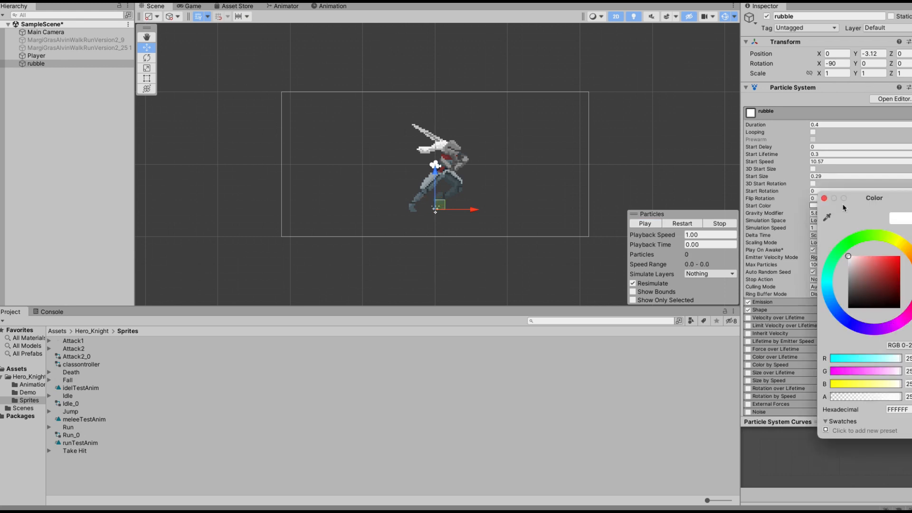
pyautogui.click(910, 258)
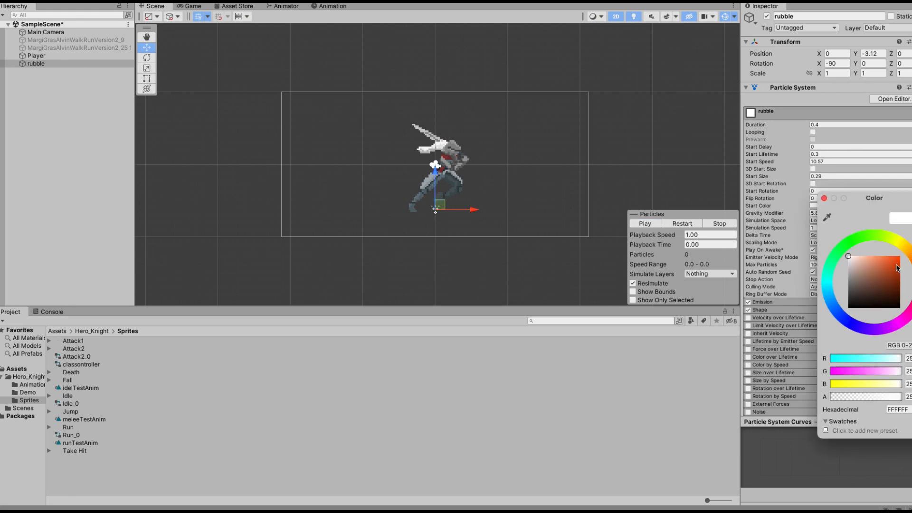
pyautogui.click(895, 265)
pyautogui.click(823, 199)
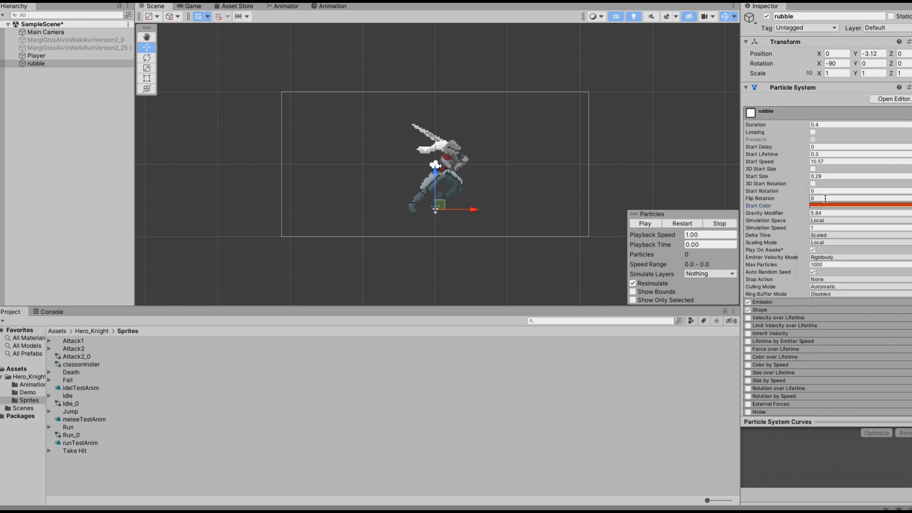
# Save the rubble object as a prefab in the Assets folder.
pyautogui.click(68, 84)
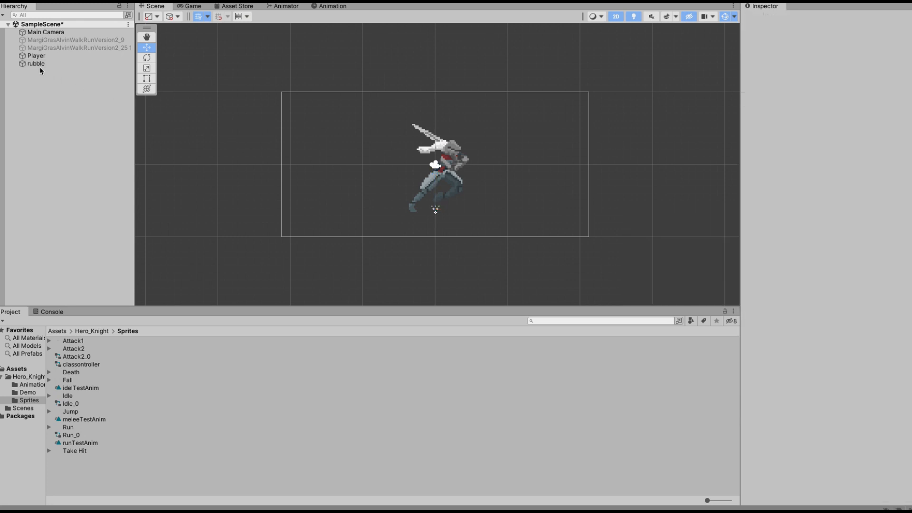
pyautogui.click(56, 332)
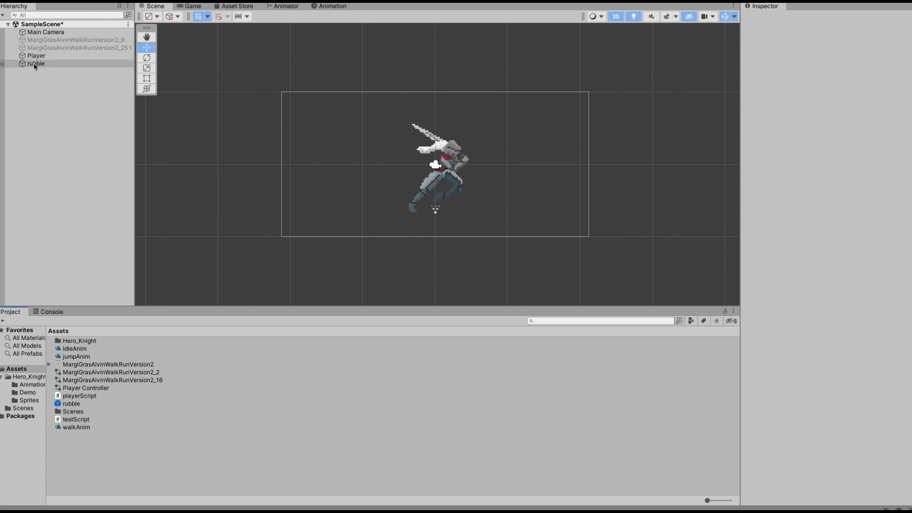
pyautogui.moveTo(34, 65); pyautogui.dragTo(166, 449)
pyautogui.moveTo(701, 502); pyautogui.dragTo(728, 502)
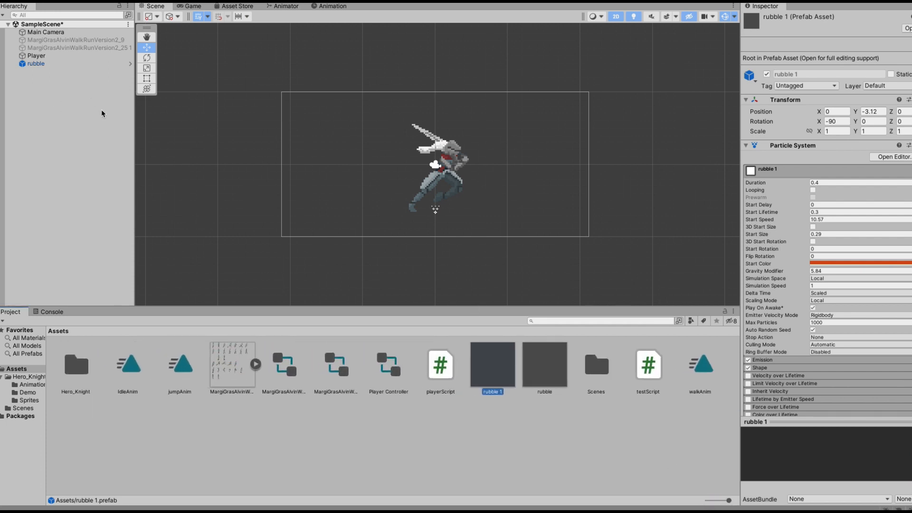
# Create an empty child object under Player named rubbleSpawn.
pyautogui.click(47, 56)
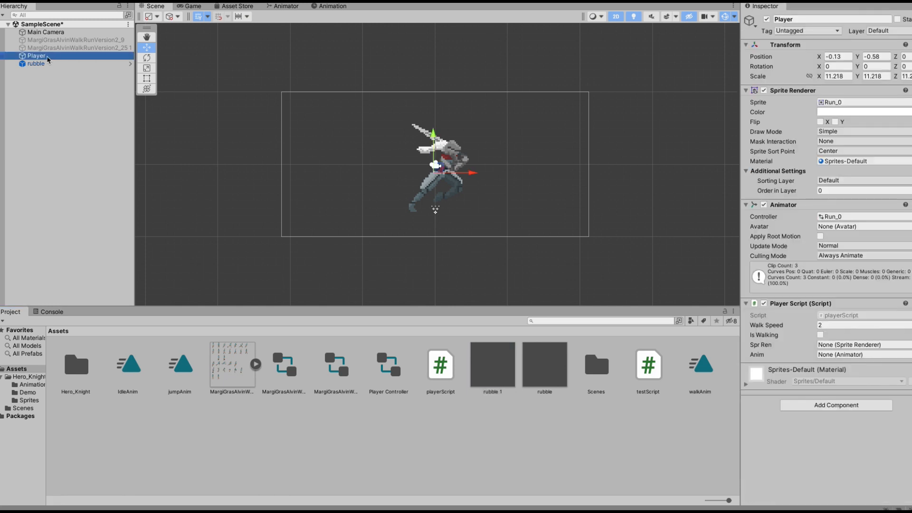
pyautogui.rightClick(36, 56)
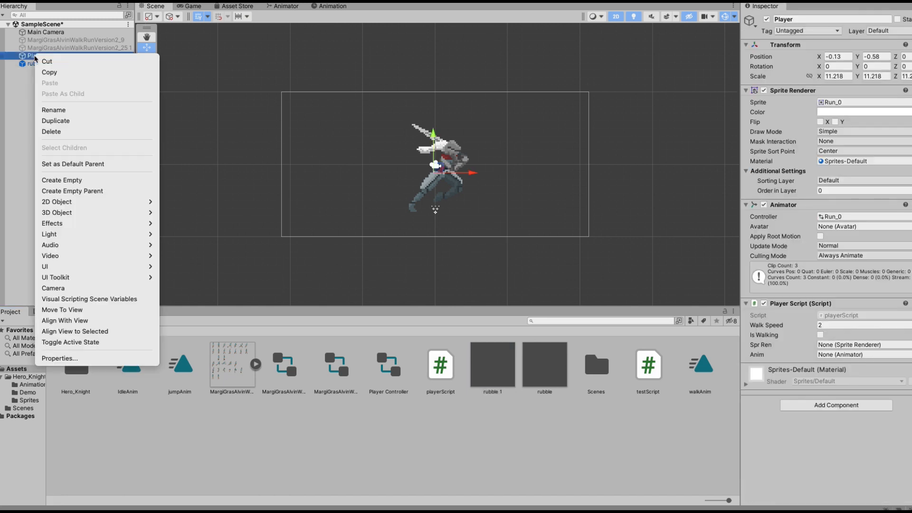
pyautogui.click(62, 180)
pyautogui.write('rubbleSpawn')
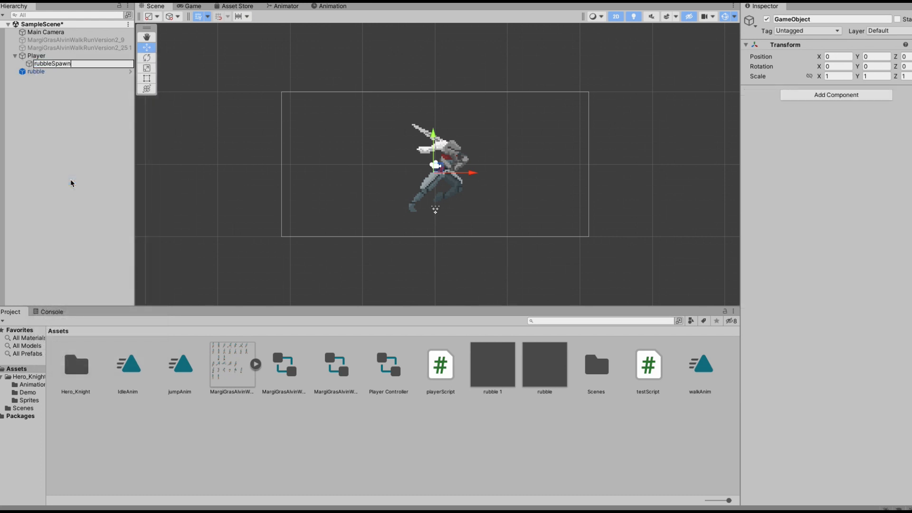
pyautogui.press('Return')
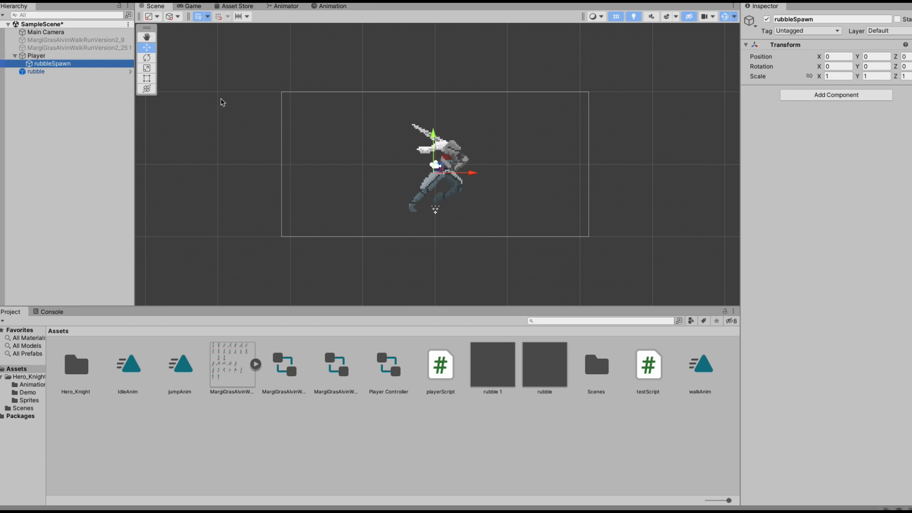
# Move rubbleSpawn to the player's feet, at about X 0.069 and Y -0.239.
pyautogui.click(436, 137)
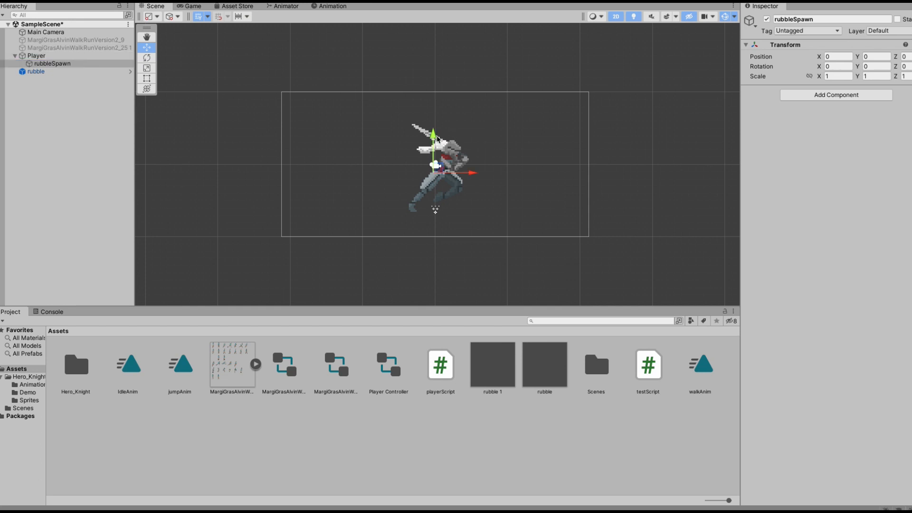
pyautogui.moveTo(473, 175); pyautogui.dragTo(481, 175)
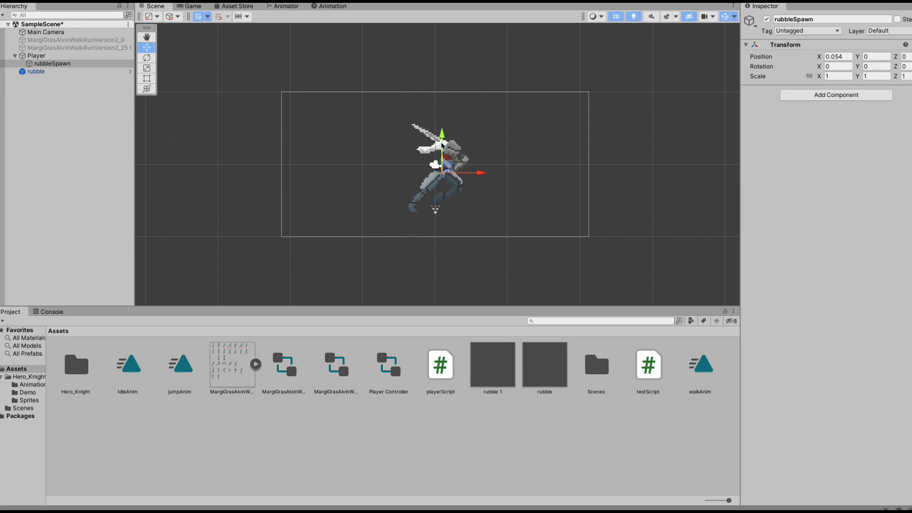
pyautogui.moveTo(442, 137); pyautogui.dragTo(443, 176)
pyautogui.moveTo(479, 214); pyautogui.dragTo(482, 217)
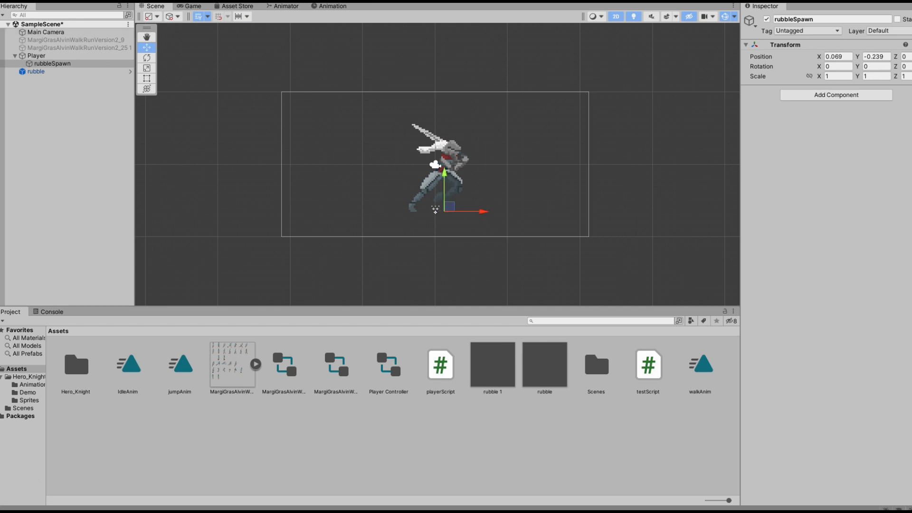
# Delete the rubble object from the scene hierarchy.
pyautogui.click(42, 71)
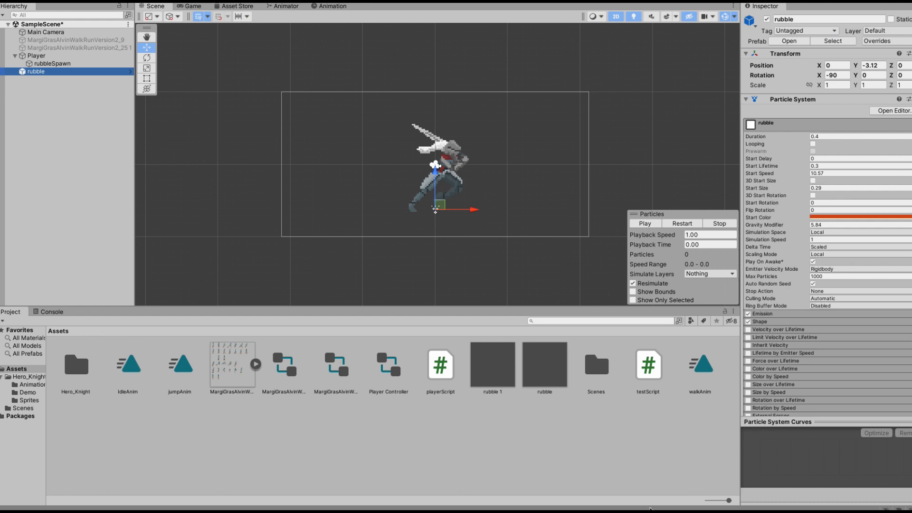
pyautogui.moveTo(730, 502); pyautogui.dragTo(731, 503)
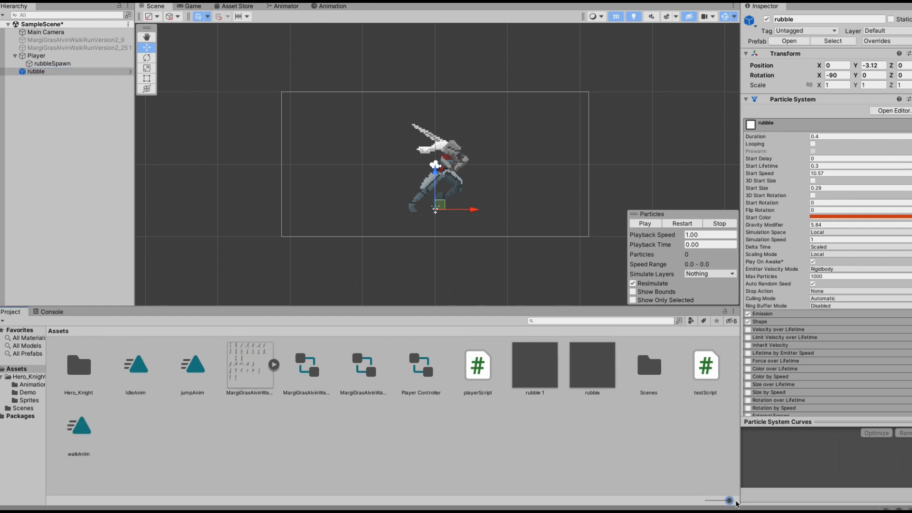
pyautogui.click(600, 368)
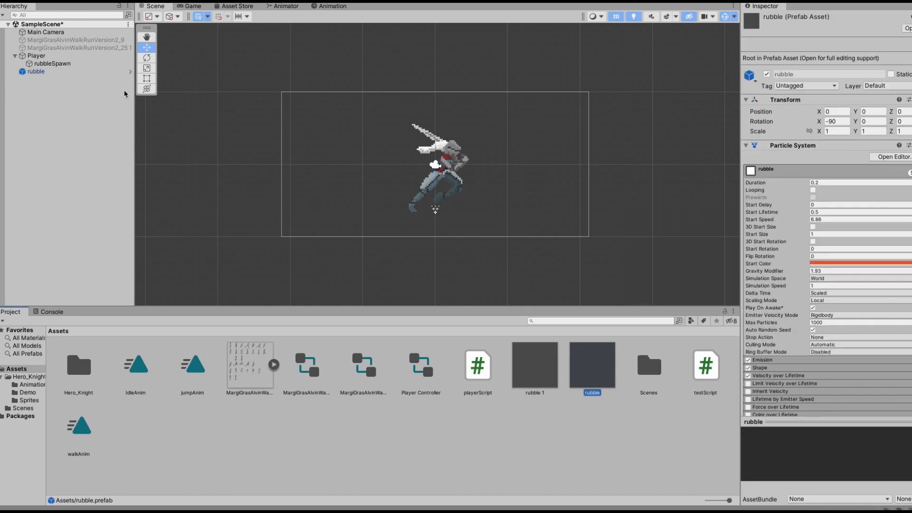
pyautogui.click(36, 71)
pyautogui.rightClick(36, 70)
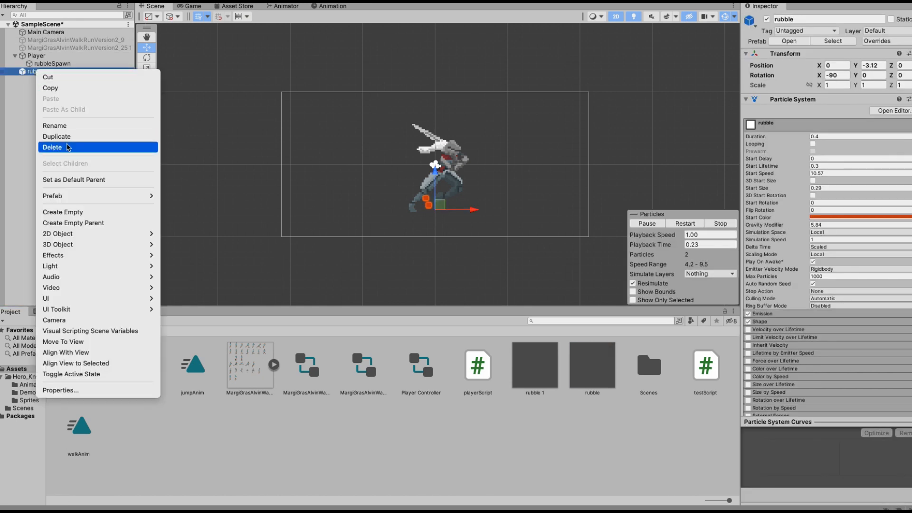
pyautogui.click(60, 148)
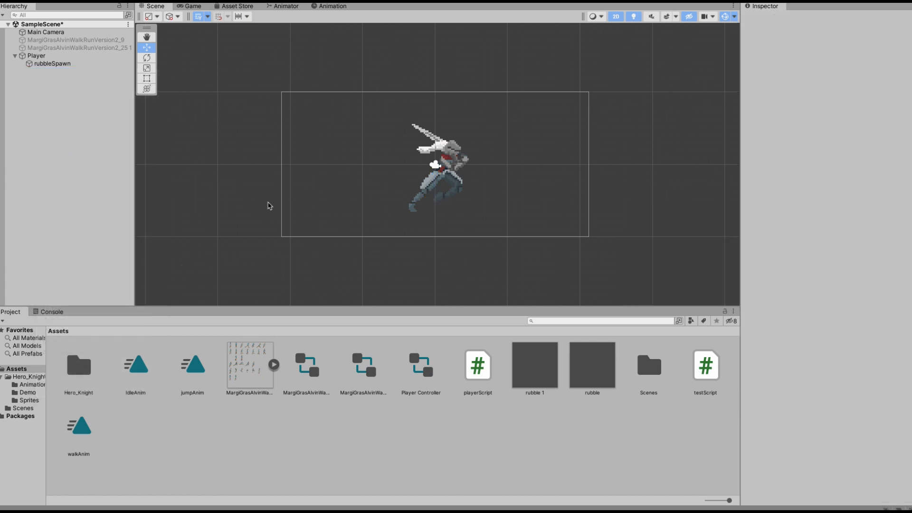
# Open the Player Script attached to Player for editing.
pyautogui.click(54, 58)
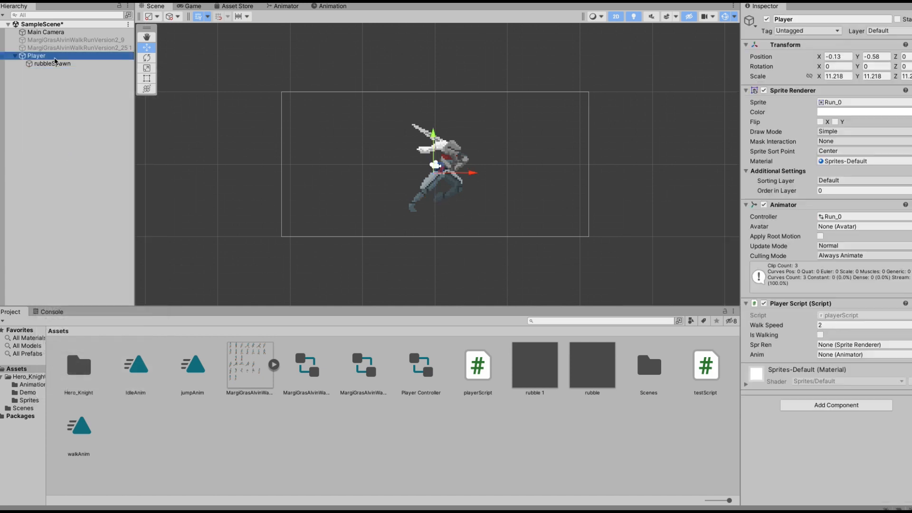
pyautogui.rightClick(787, 304)
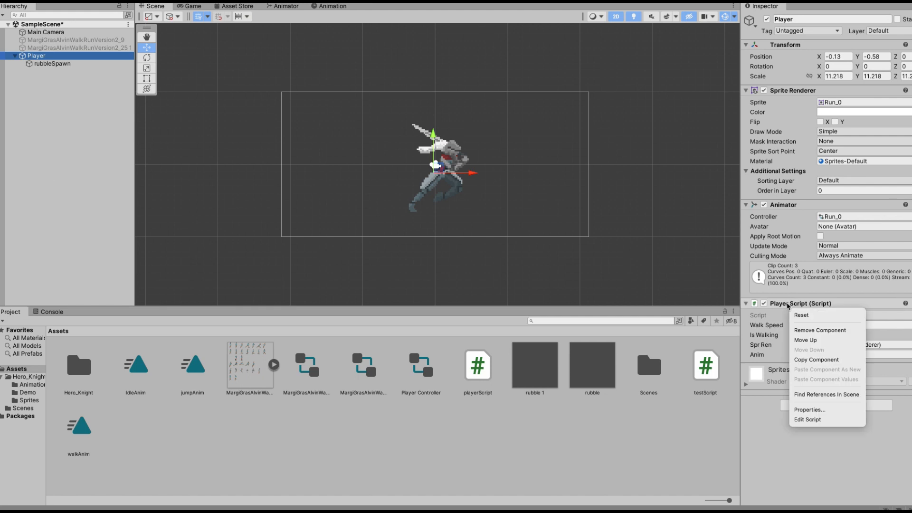
pyautogui.click(816, 420)
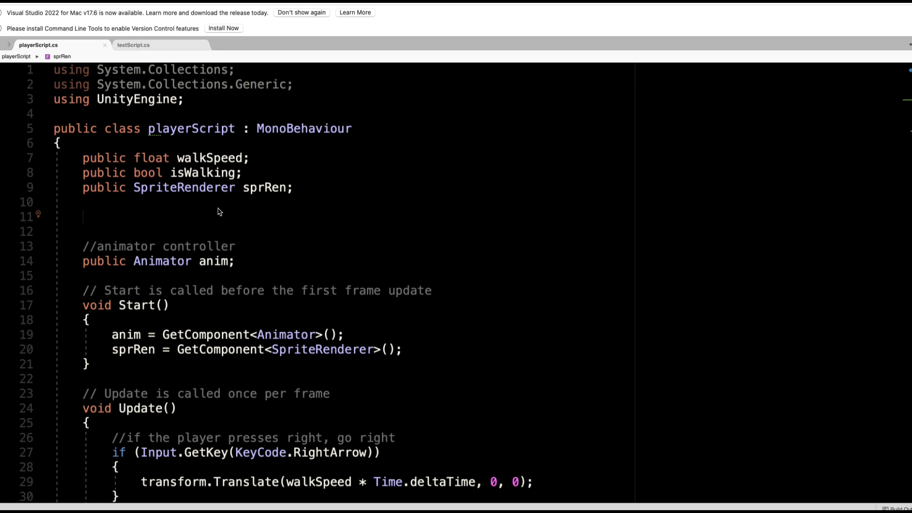
# Declare two public GameObject fields in playerScript named rubble and rubbleSpawn.
pyautogui.write('pub')
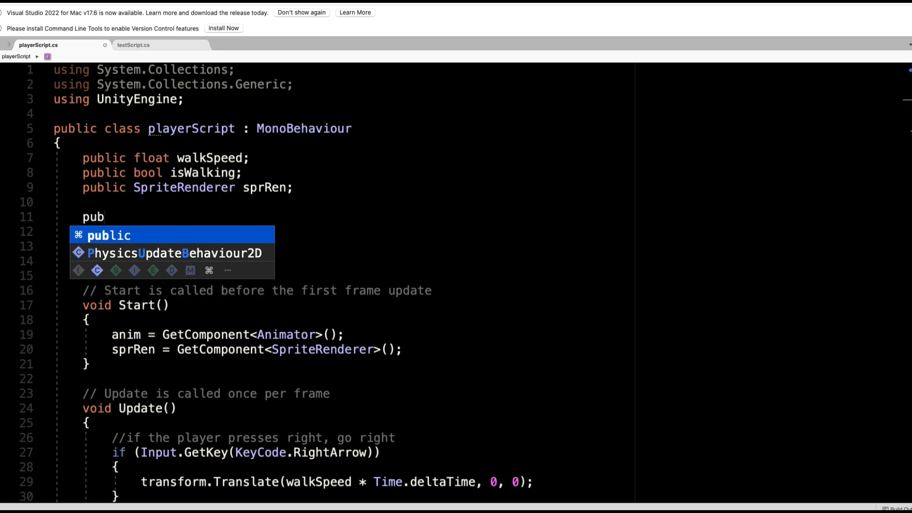
pyautogui.write('lic GameObj')
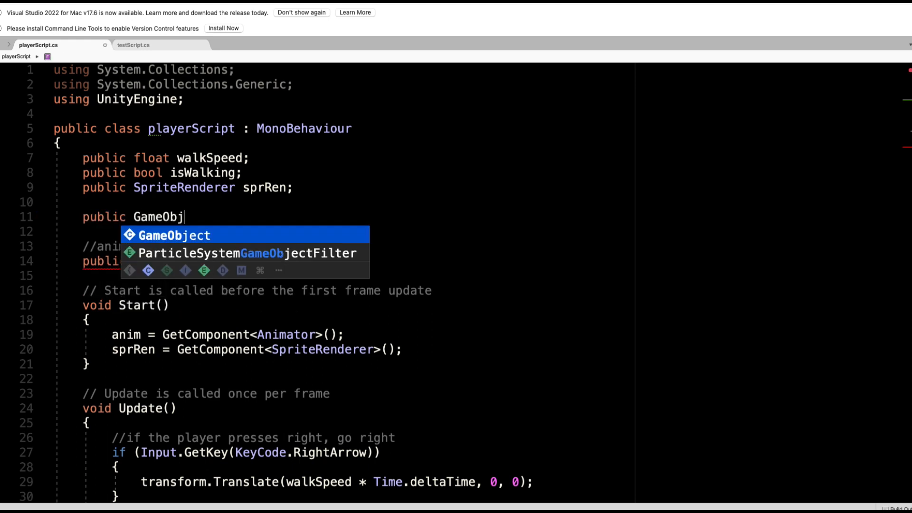
pyautogui.write('ect rubble;')
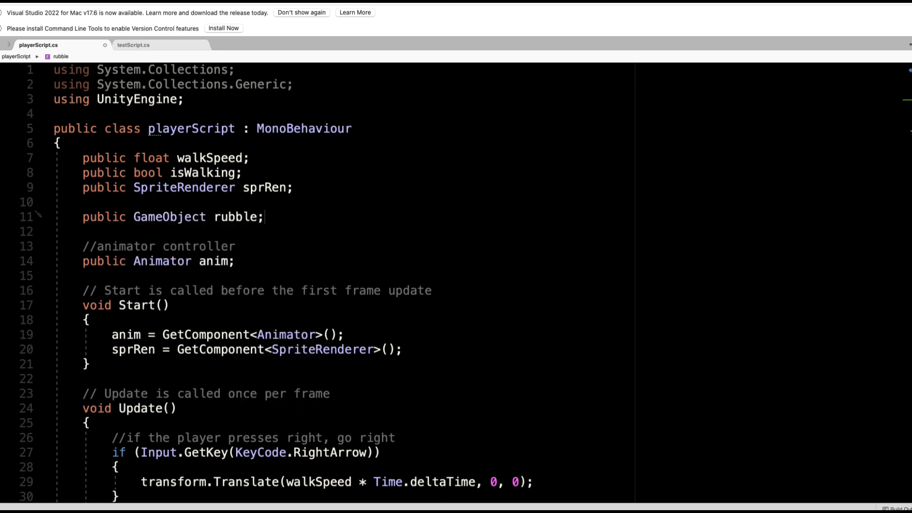
pyautogui.press('Return')
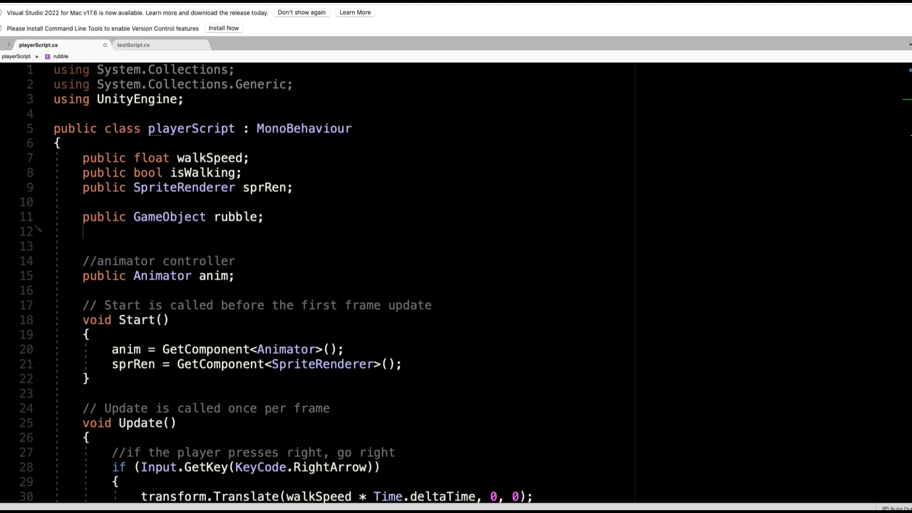
pyautogui.write('public G')
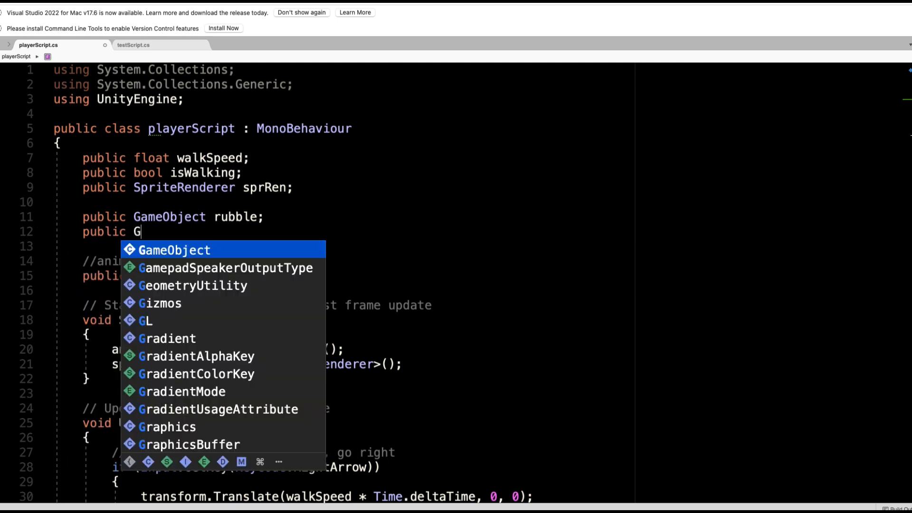
pyautogui.write('ameObject ')
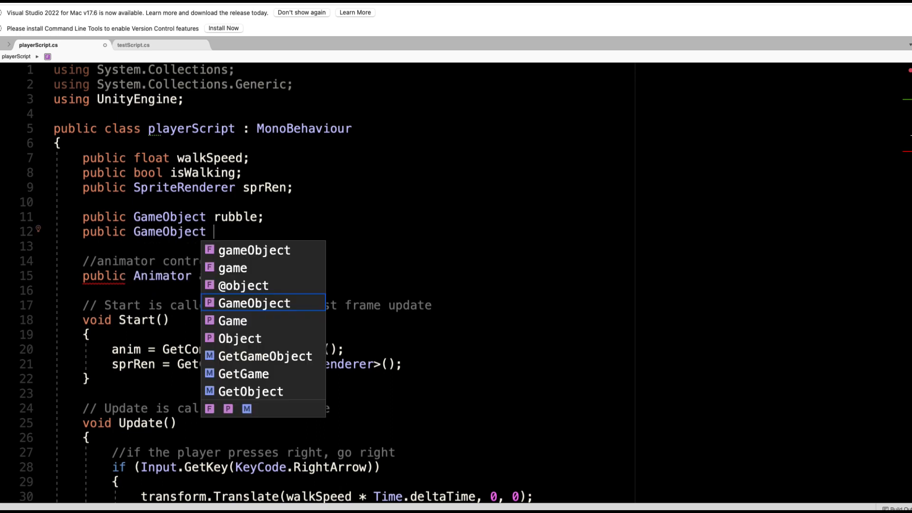
pyautogui.write('rubbleS')
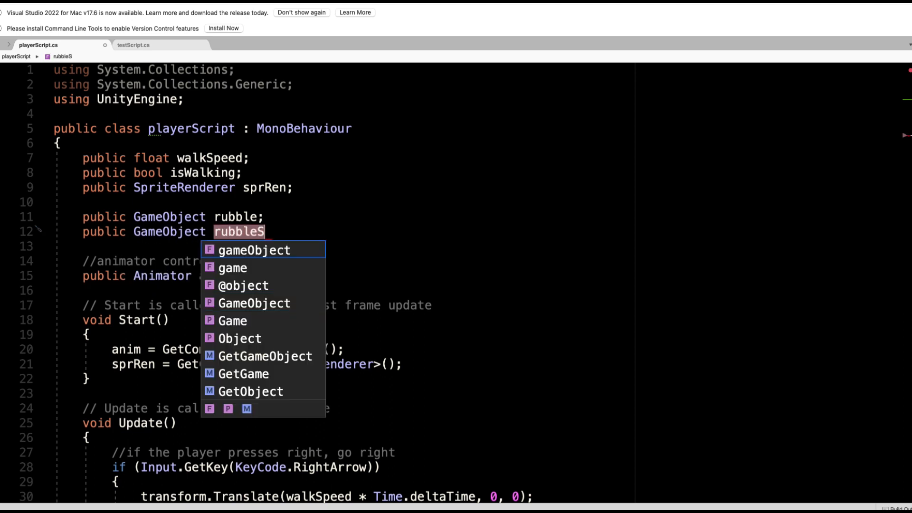
pyautogui.write('pawn')
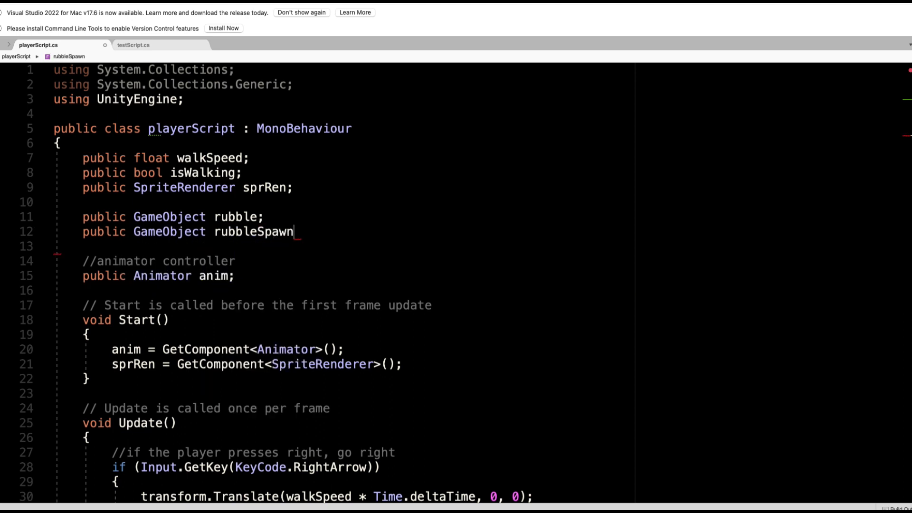
pyautogui.write(';')
# Assign the rubble 1 prefab to the Rubble field and rubbleSpawn to the Rubble Spawn field of Player Script.
pyautogui.press('super+Tab')
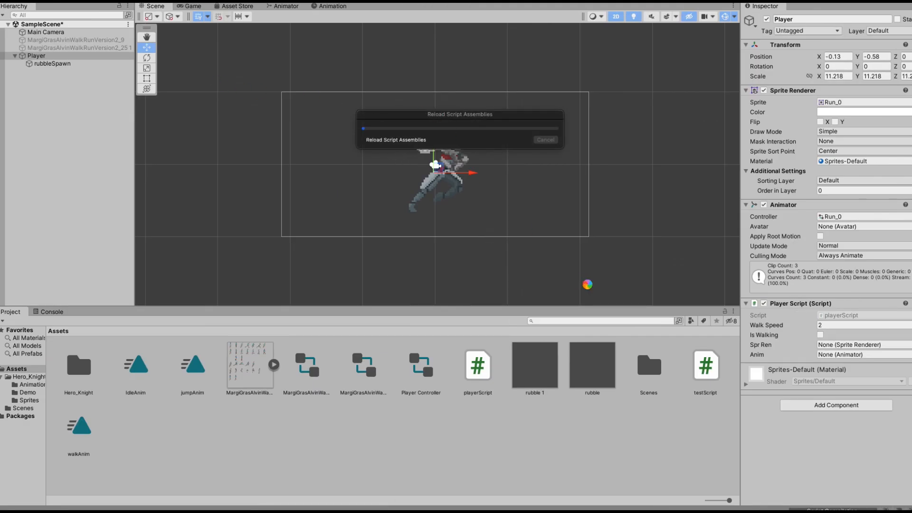
pyautogui.click(76, 56)
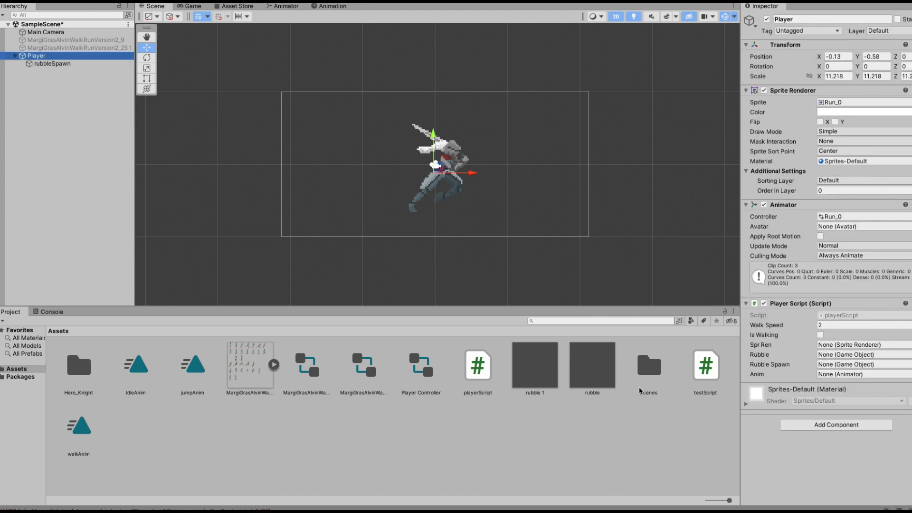
pyautogui.moveTo(528, 369); pyautogui.dragTo(838, 357)
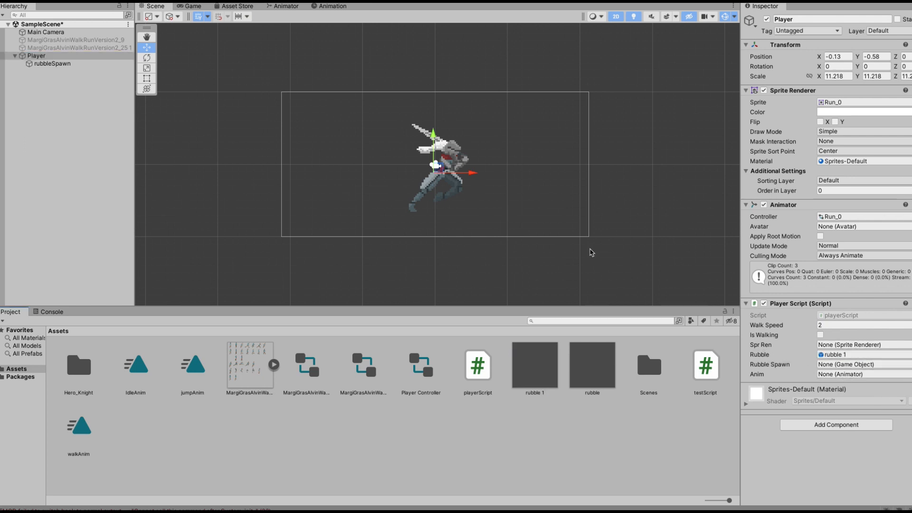
pyautogui.moveTo(50, 65); pyautogui.dragTo(831, 366)
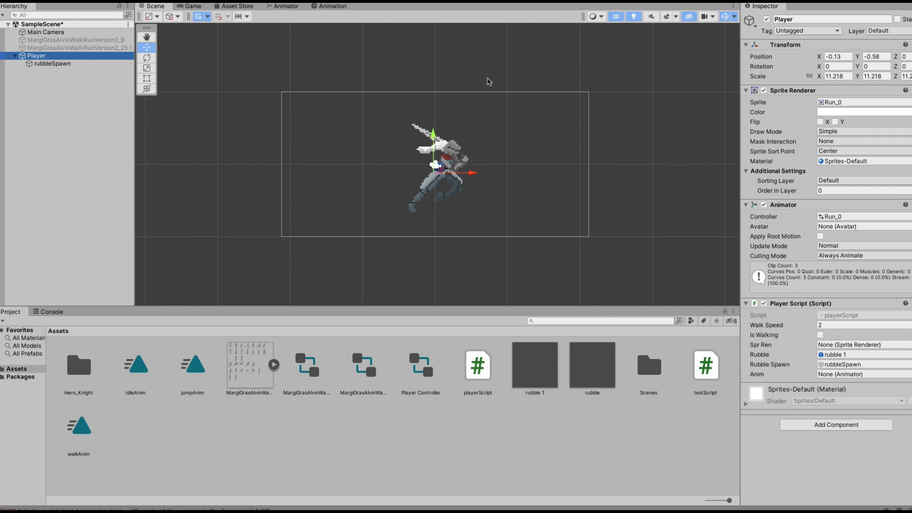
# Add an empty public void SpawnRubble() method after the Update method in playerScript.
pyautogui.hotkey('ctrl', 'Right')
pyautogui.scroll(-2, 349, 276)
pyautogui.scroll(-20, 347, 281)
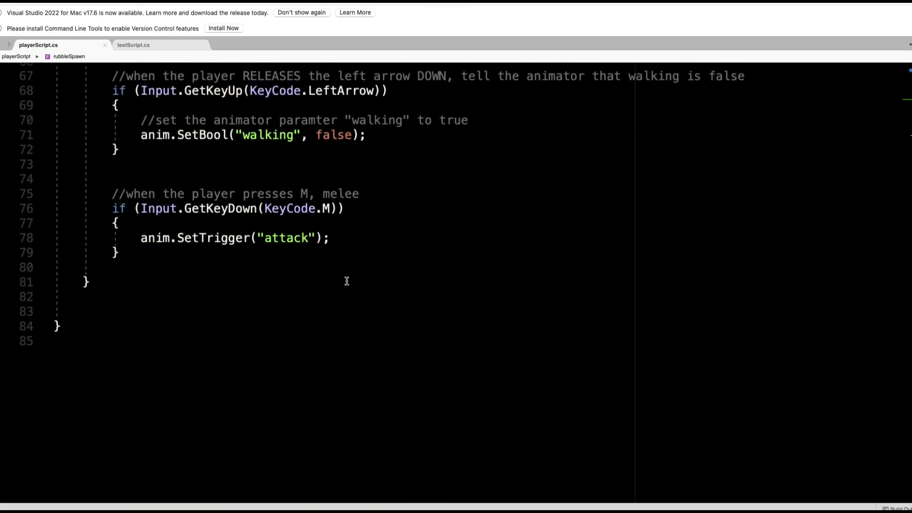
pyautogui.click(89, 284)
pyautogui.press('Return')
pyautogui.press('Return')
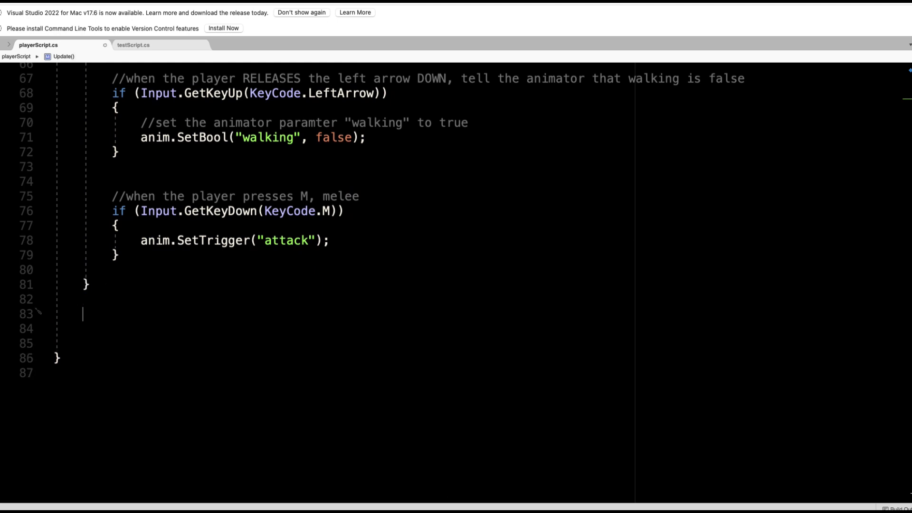
pyautogui.write('public voi')
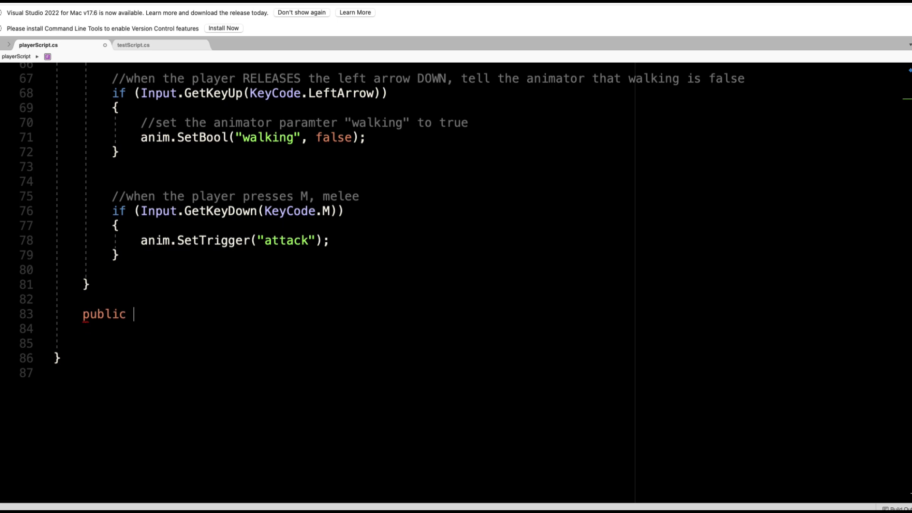
pyautogui.press('Escape')
pyautogui.press('BackSpace')
pyautogui.press('BackSpace')
pyautogui.press('BackSpace')
pyautogui.press('BackSpace')
pyautogui.press('BackSpace')
pyautogui.press('BackSpace')
pyautogui.press('BackSpace')
pyautogui.press('BackSpace')
pyautogui.press('BackSpace')
pyautogui.press('super+equal')
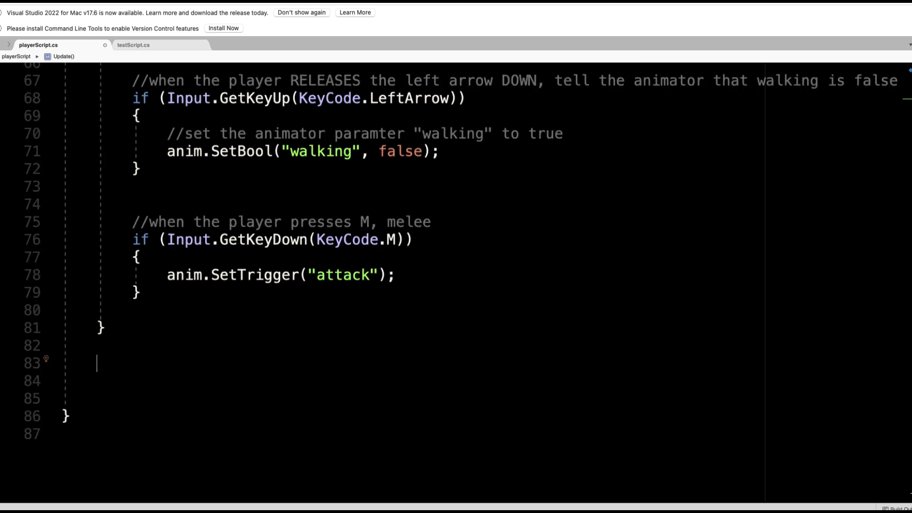
pyautogui.write('public void ')
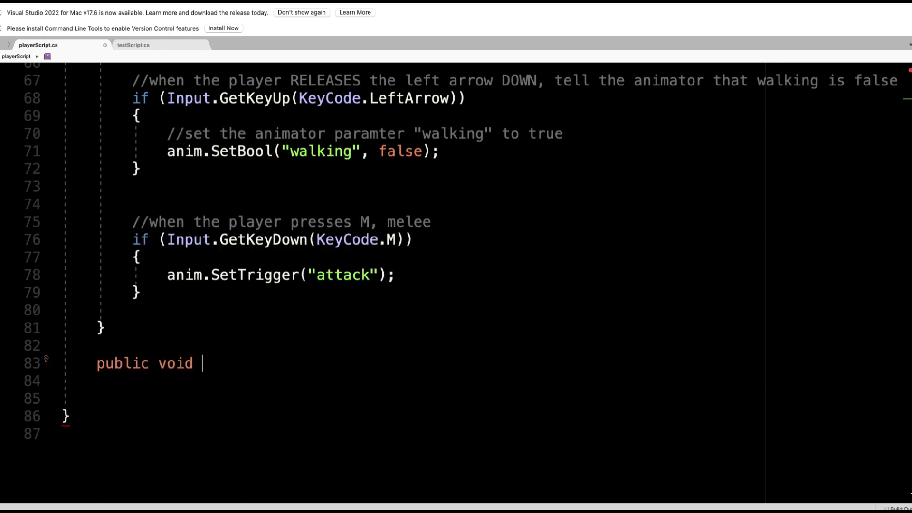
pyautogui.write('SpawnRubble')
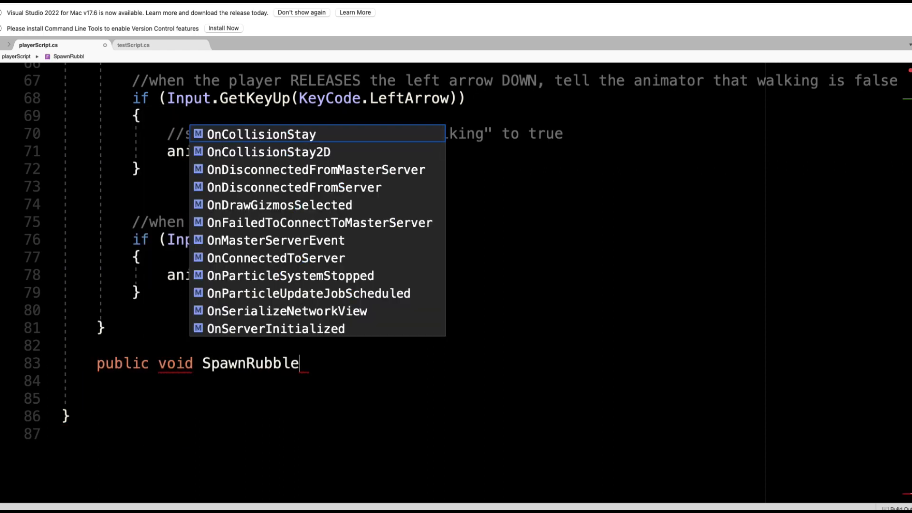
pyautogui.press('Escape')
pyautogui.write('() {')
pyautogui.press('Return')
# Fill SpawnRubble with Instantiate(rubble, rubbleSpawn.transform.position, Quaternion.identity);.
pyautogui.scroll(-3, 136, 297)
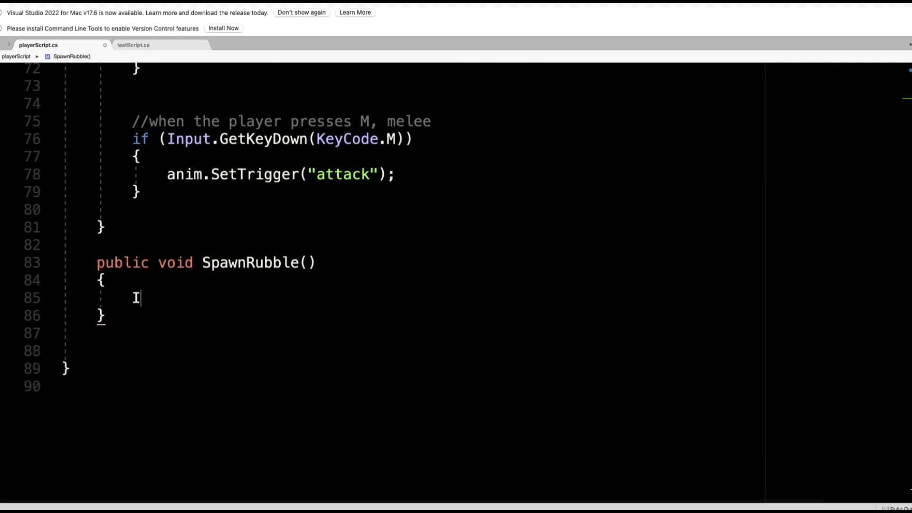
pyautogui.write('Instn')
pyautogui.press('Escape')
pyautogui.press('Return')
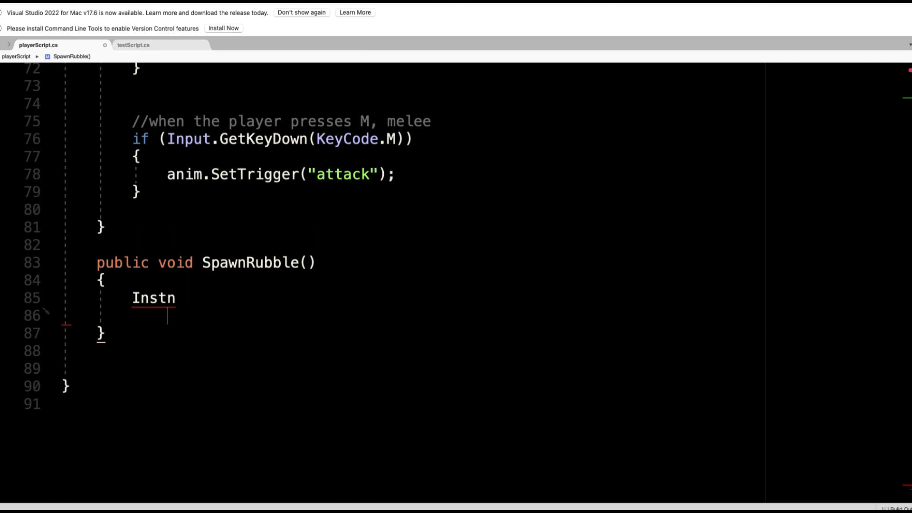
pyautogui.press('BackSpace')
pyautogui.press('BackSpace')
pyautogui.write('antiate')
pyautogui.press('BackSpace')
pyautogui.hotkey('alt', 'shift', 'Left')
pyautogui.press('Right')
pyautogui.write('(')
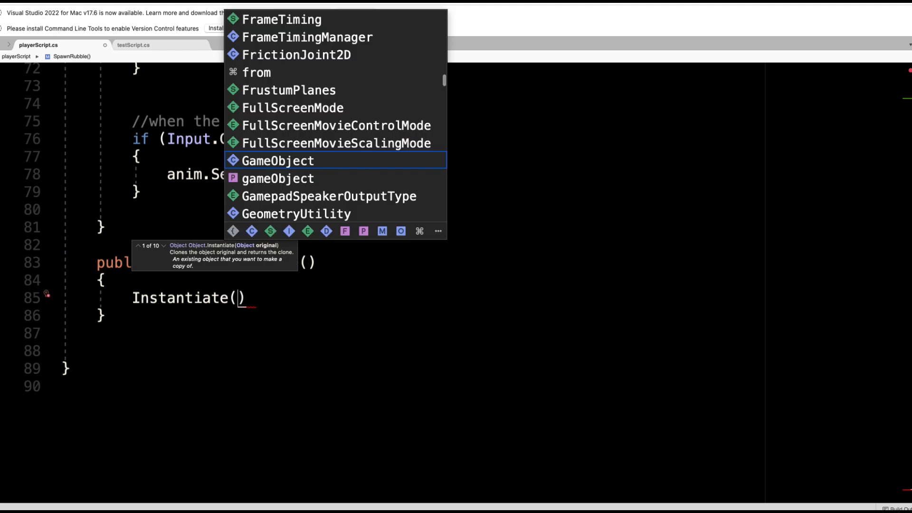
pyautogui.write('rubble')
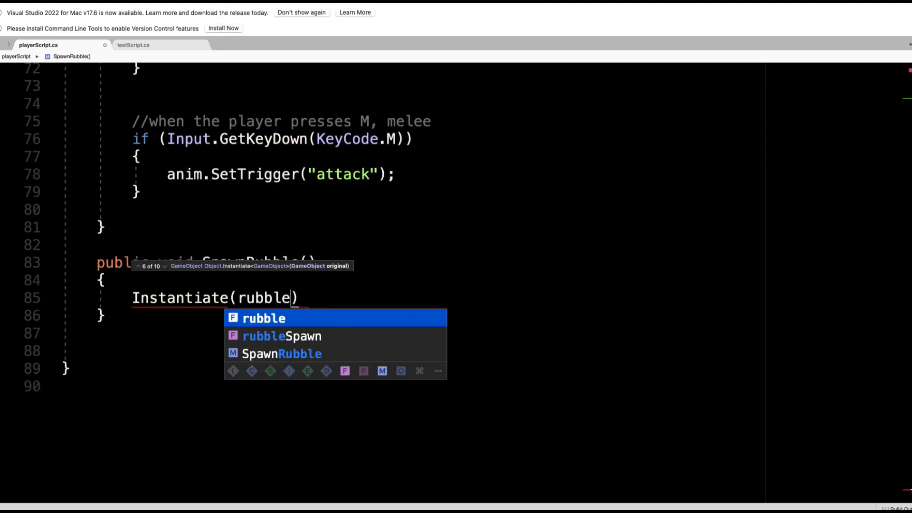
pyautogui.hotkey('alt', 'shift', 'Left')
pyautogui.write(', ')
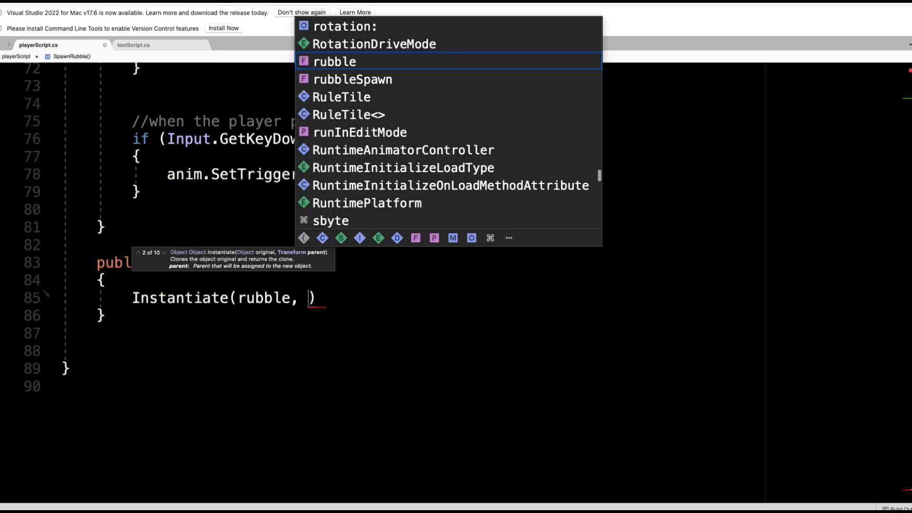
pyautogui.write('ru')
pyautogui.press('Down')
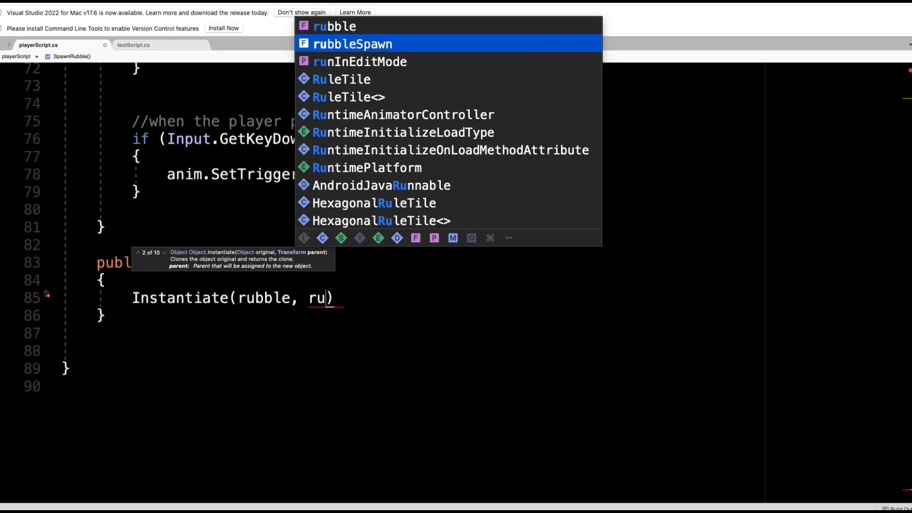
pyautogui.press('Return')
pyautogui.write('.transform.p')
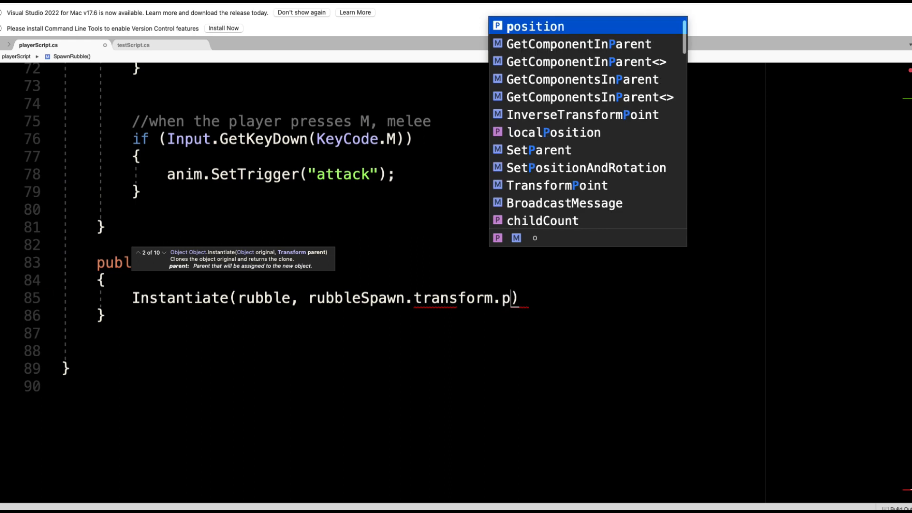
pyautogui.write('osition')
pyautogui.press('BackSpace')
pyautogui.hotkey('alt', 'shift', 'Left')
pyautogui.write(', ')
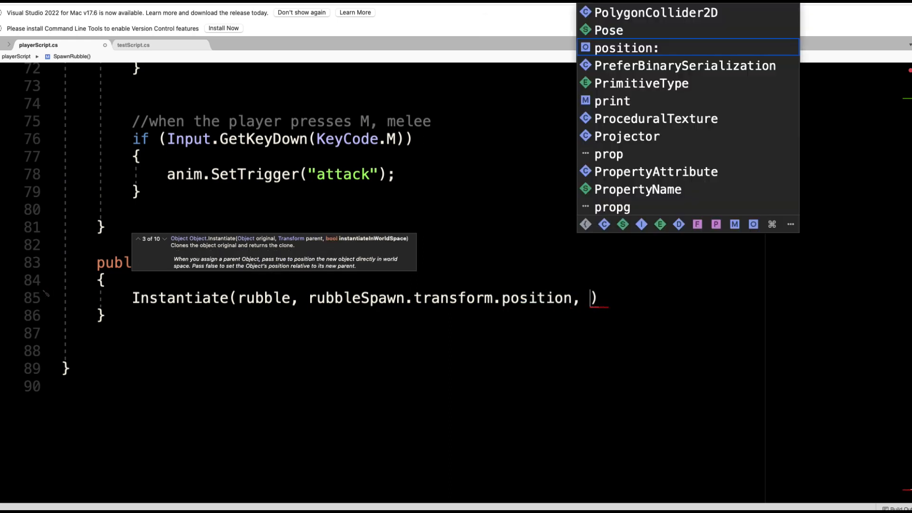
pyautogui.write('Quaternio')
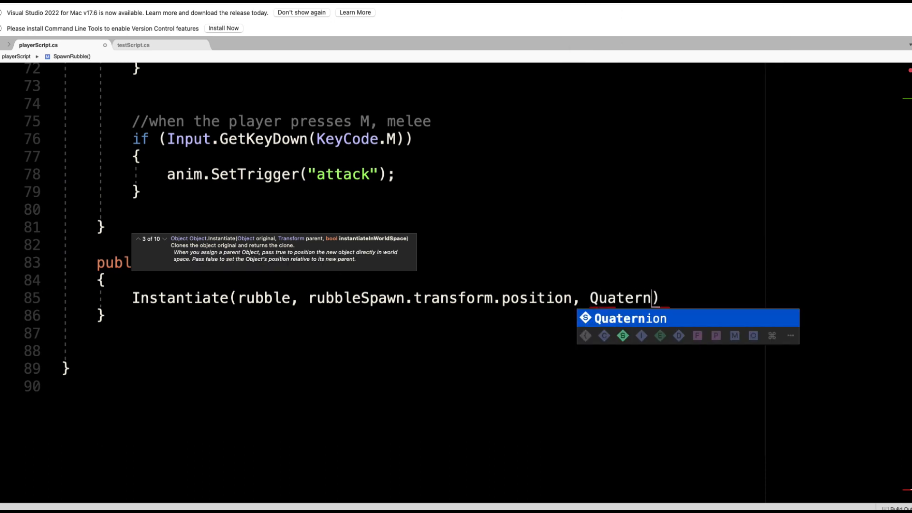
pyautogui.write('n.identity)')
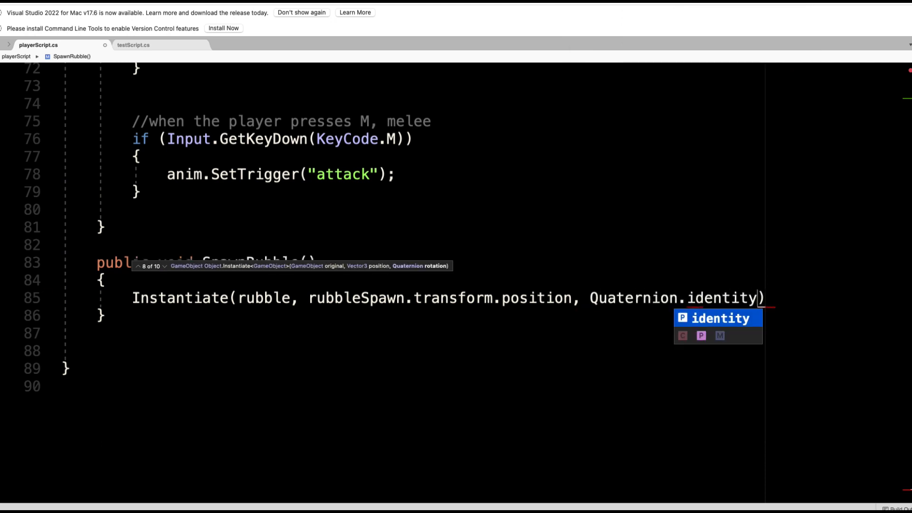
pyautogui.write(';')
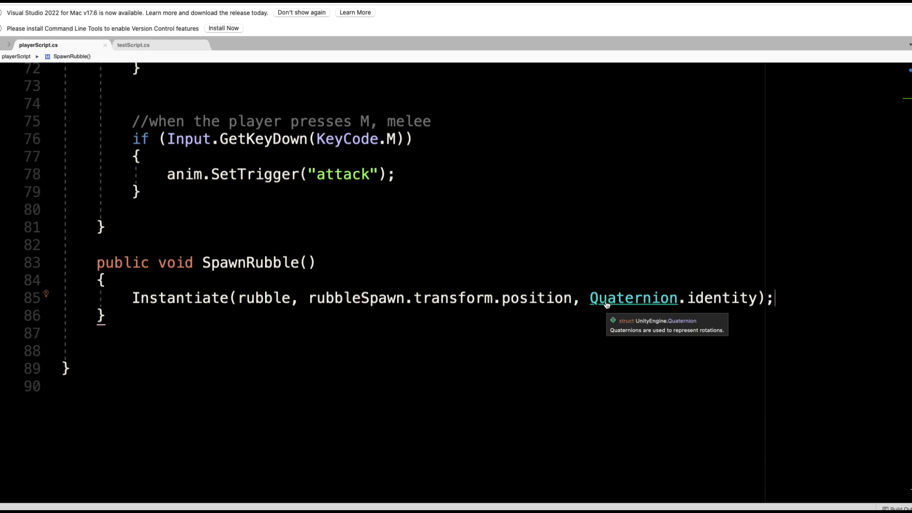
# Back in Unity, open the Player's Run_0 controller and its runTestAnim clip in the Animation window.
pyautogui.press('super+Tab')
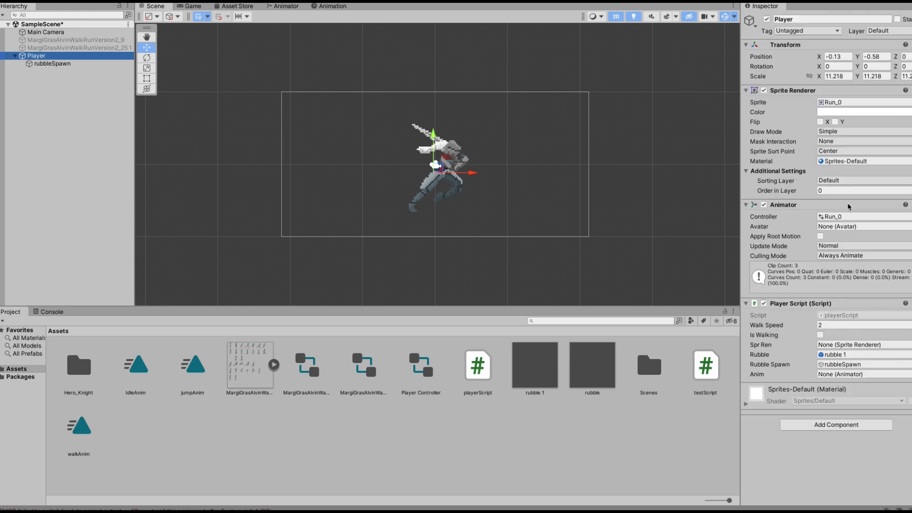
pyautogui.click(832, 217)
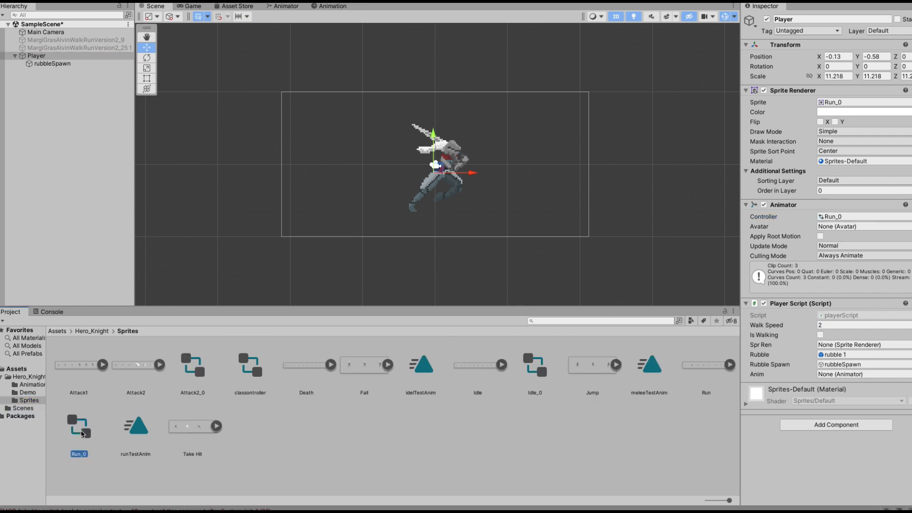
pyautogui.doubleClick(80, 425)
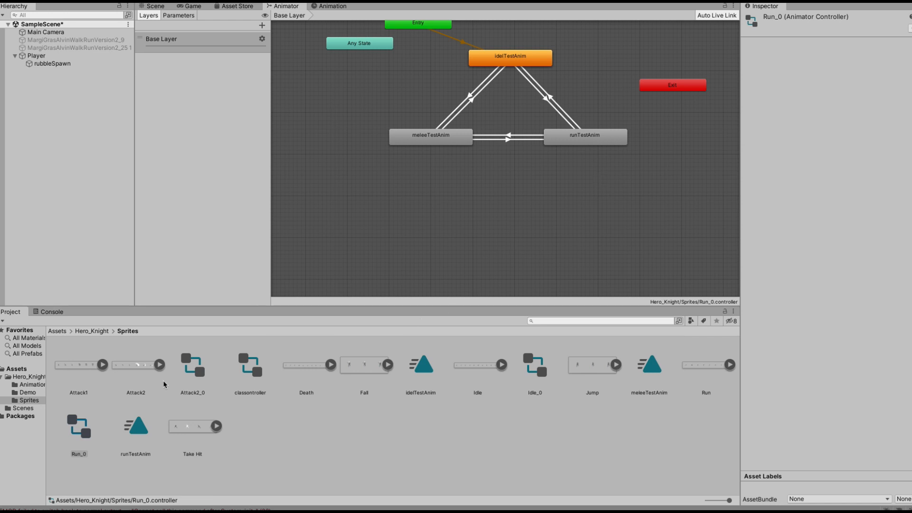
pyautogui.doubleClick(138, 430)
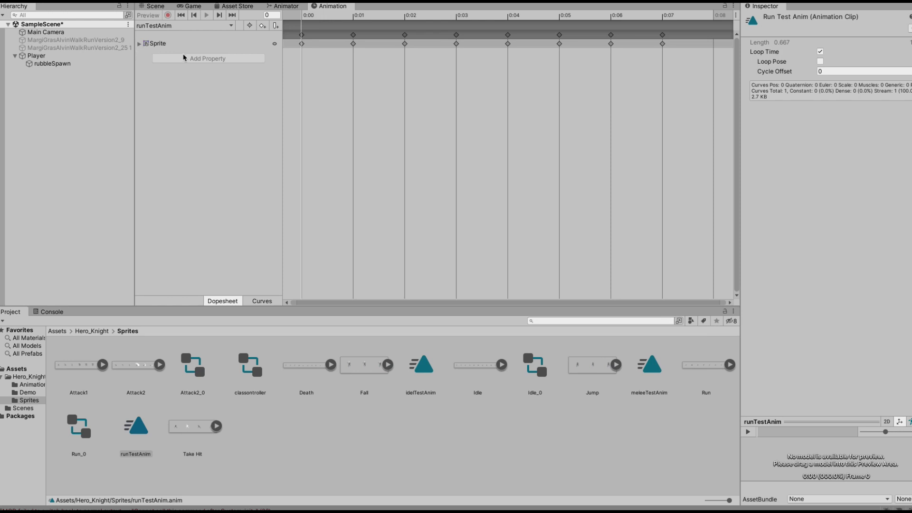
pyautogui.click(139, 44)
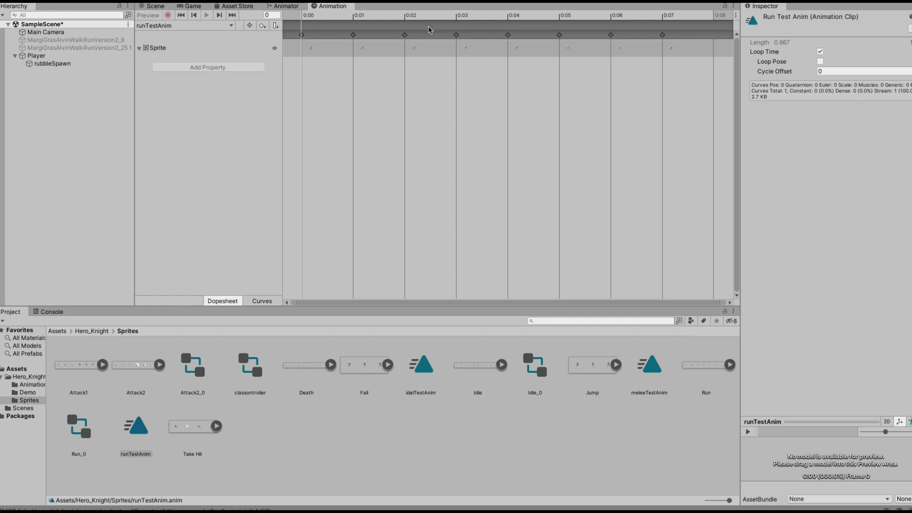
# Add an animation event at frame 4 of runTestAnim that calls the SpawnRubble() function.
pyautogui.click(508, 16)
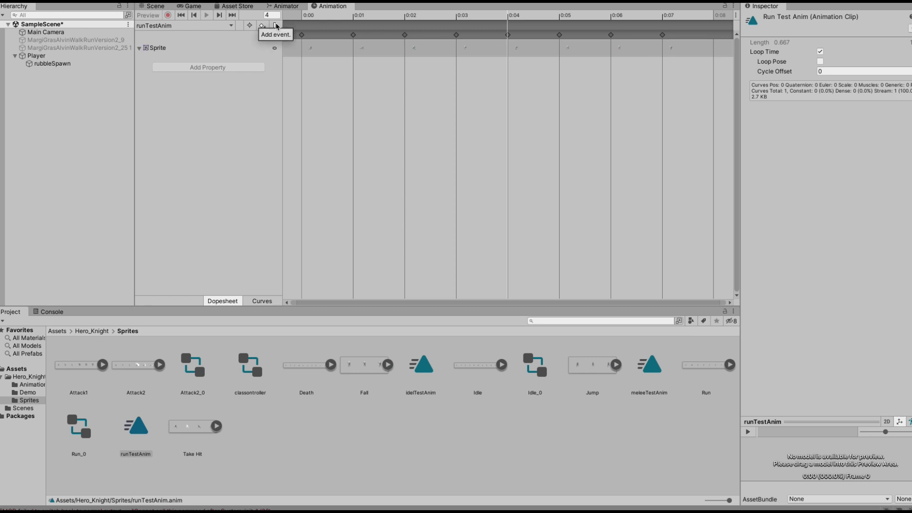
pyautogui.click(276, 26)
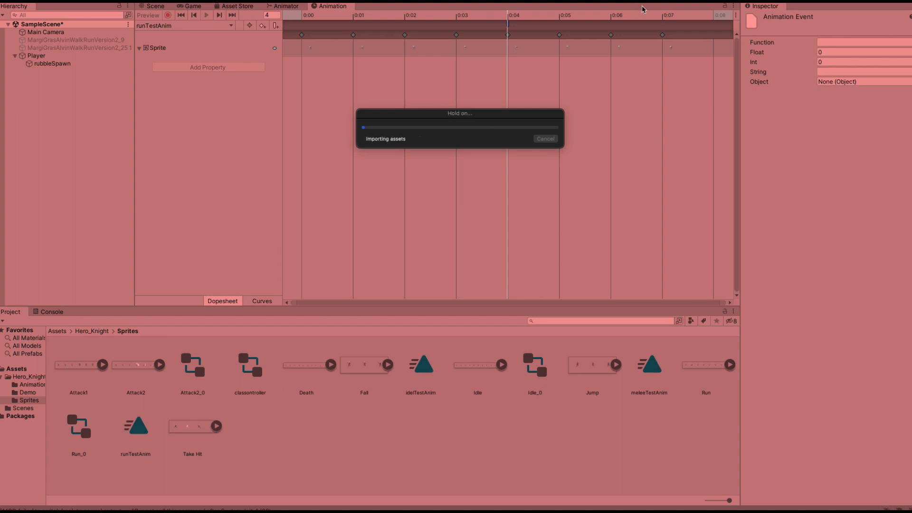
pyautogui.hotkey('ctrl', 'p')
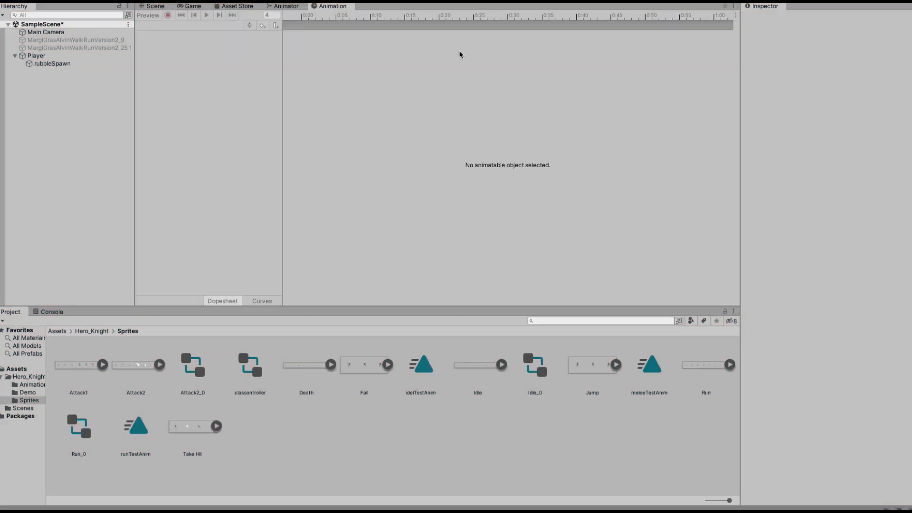
pyautogui.click(62, 56)
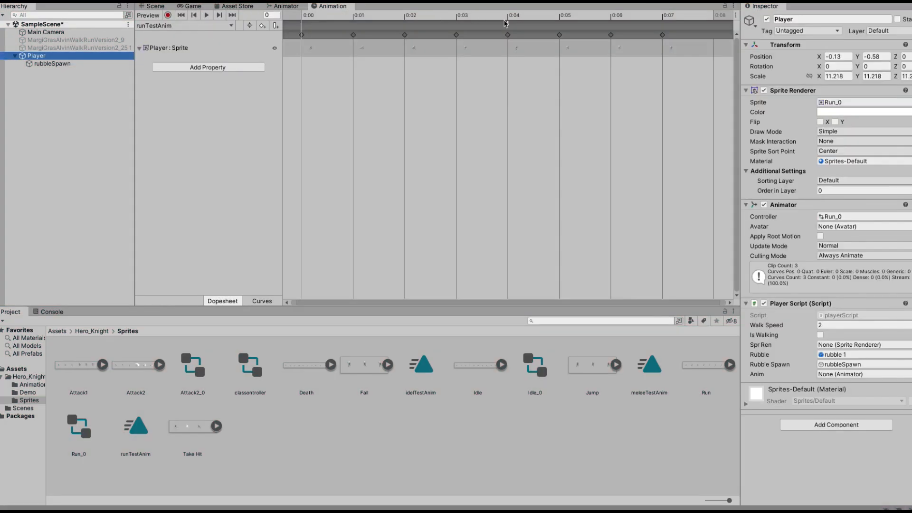
pyautogui.doubleClick(509, 27)
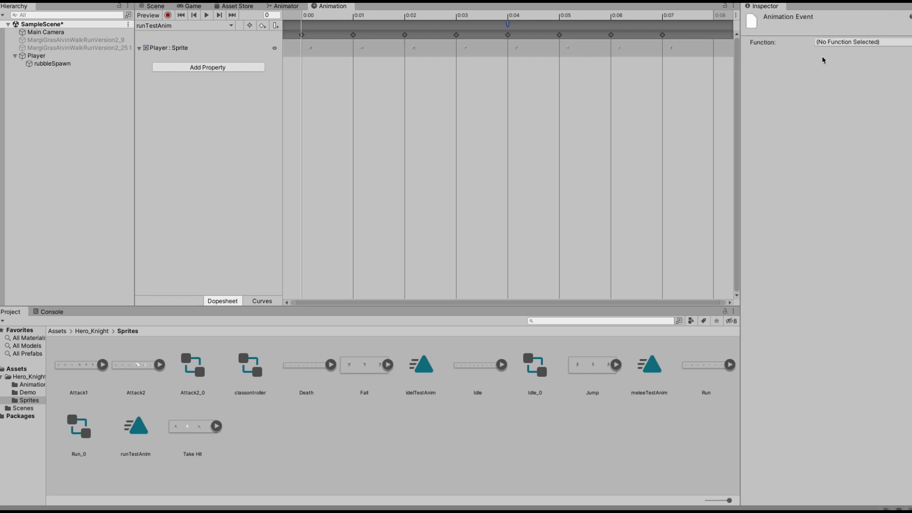
pyautogui.click(834, 44)
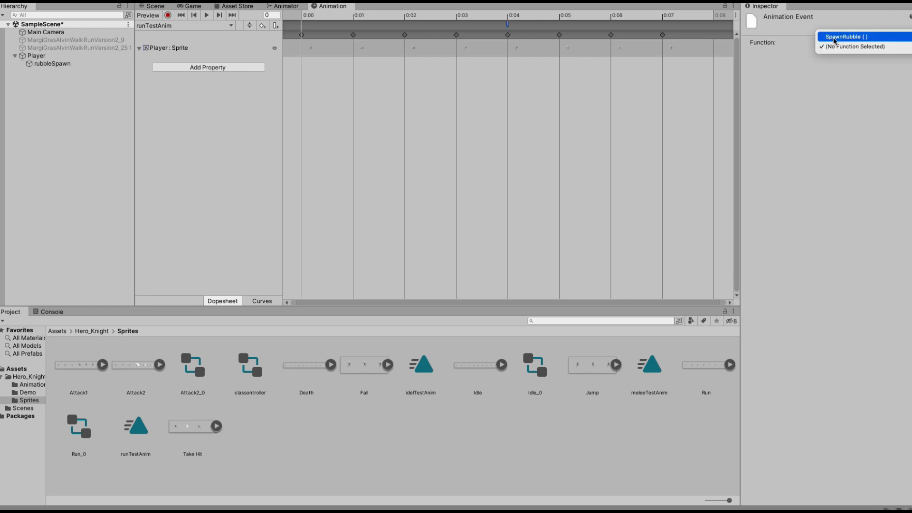
pyautogui.click(835, 37)
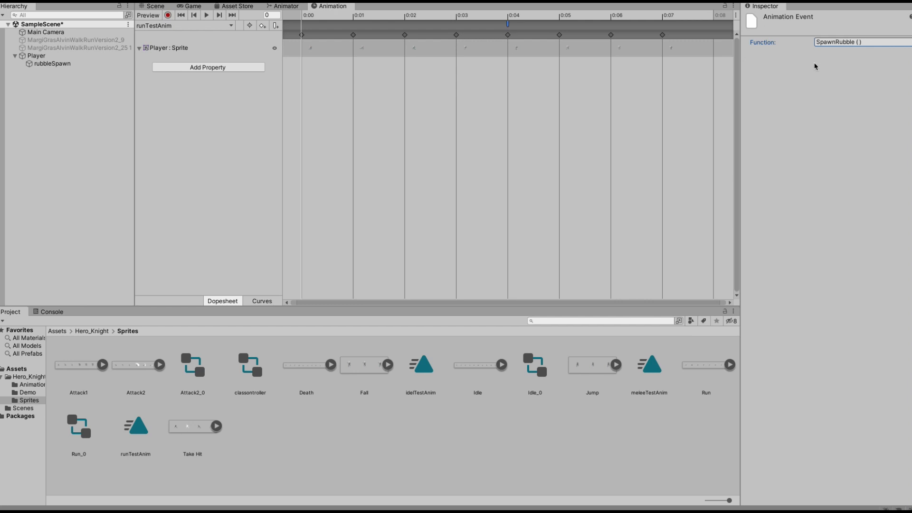
# Enter Play mode in the Game view and run the player left and right to test rubble spawning.
pyautogui.click(188, 6)
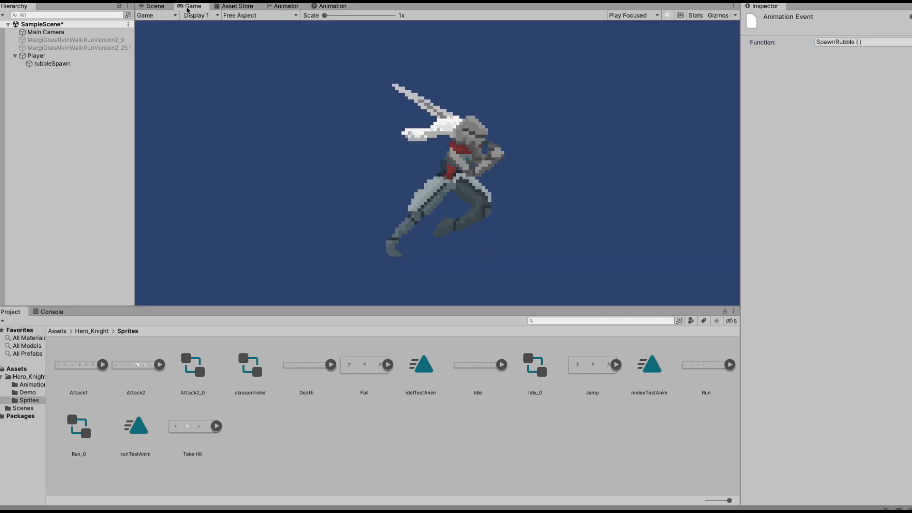
pyautogui.press('super+p')
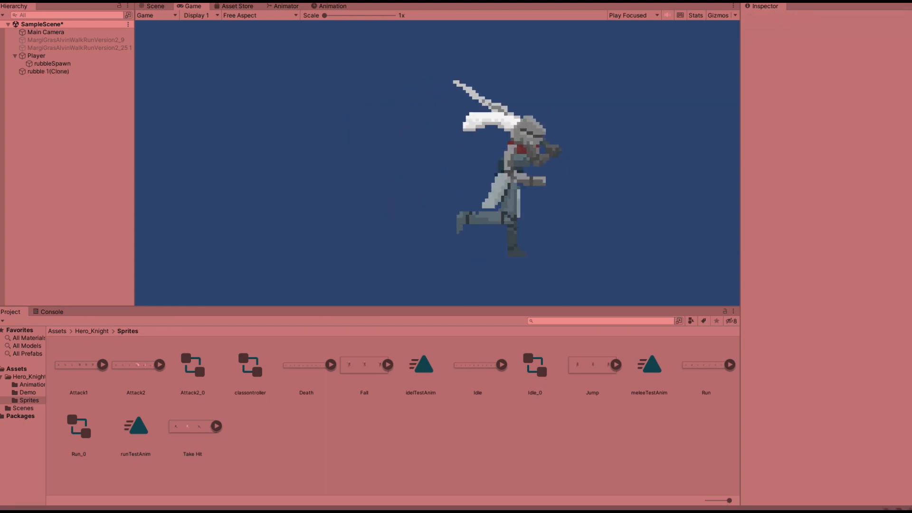
pyautogui.press('a')
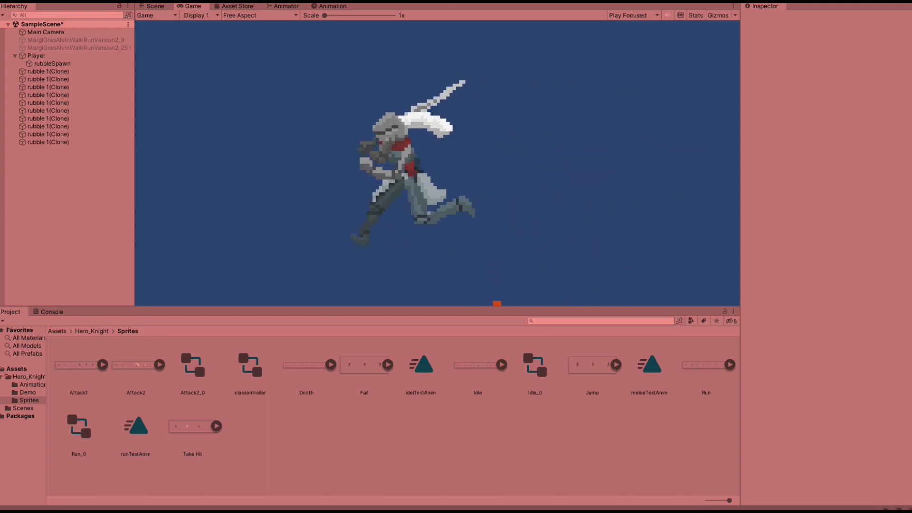
pyautogui.press('d')
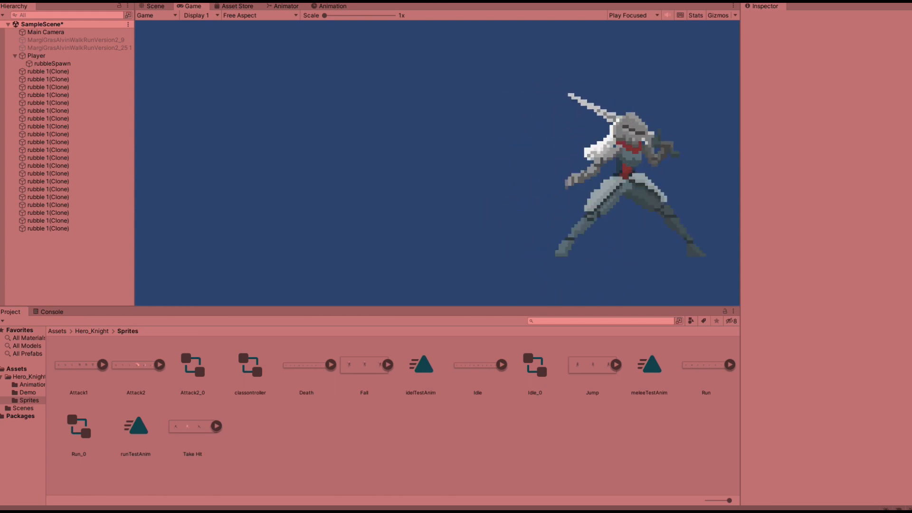
pyautogui.press('a')
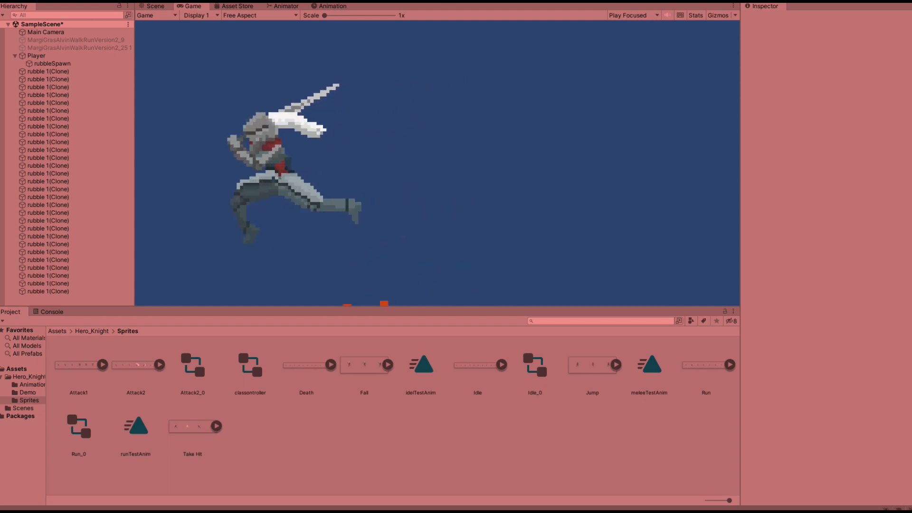
pyautogui.press('d')
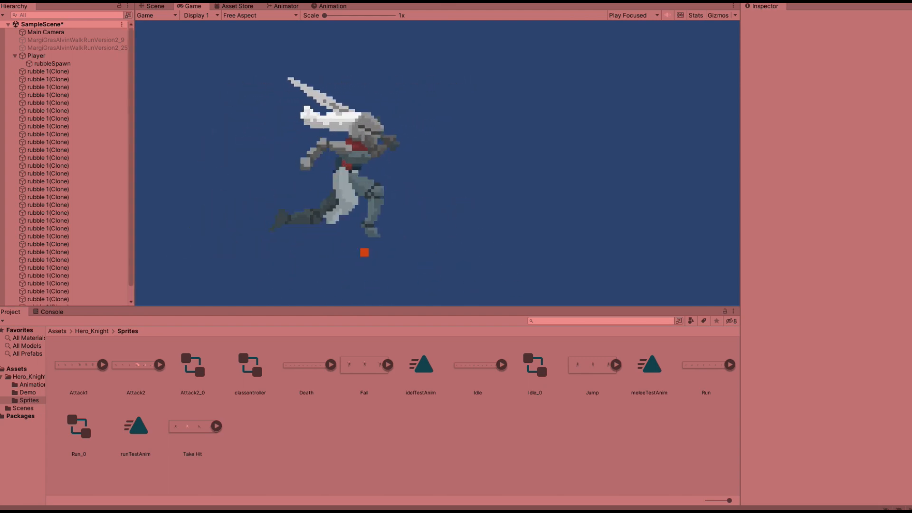